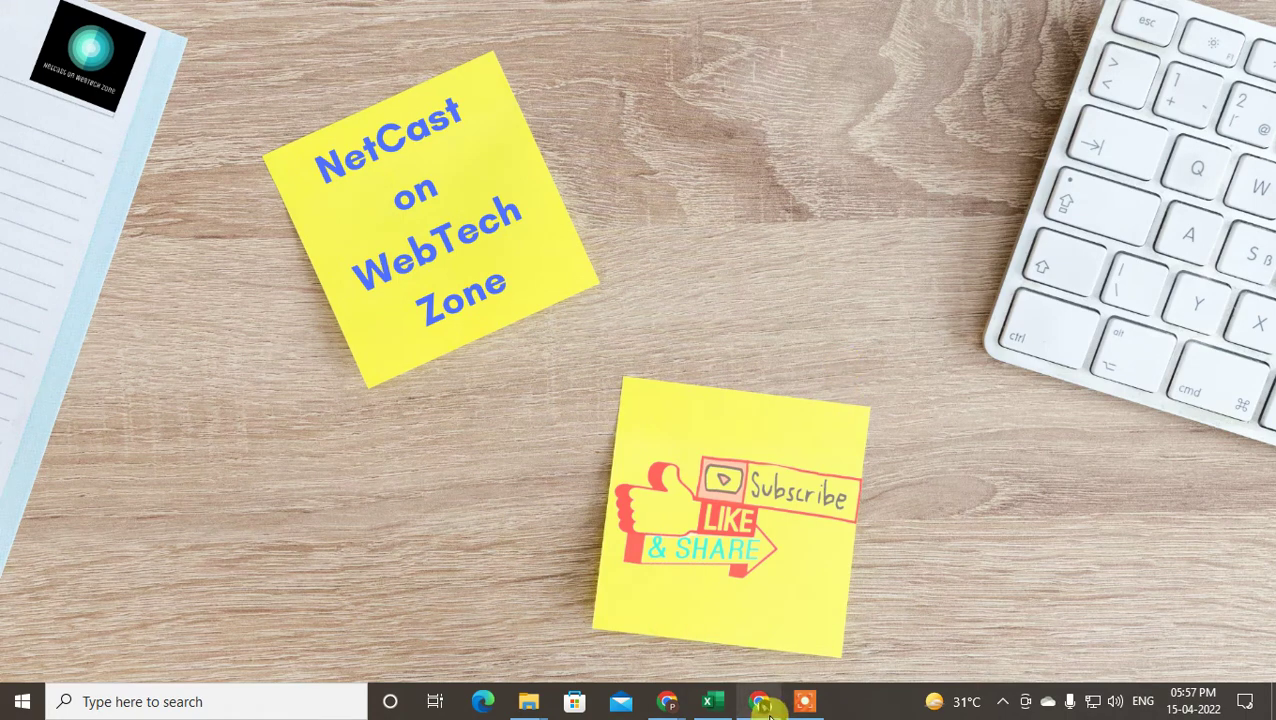
Restore the Chrome window, reload the LinkedIn home feed and go to My Network.
{"action": "mouse_move", "coordinate": [766, 700]}
{"action": "left_click", "coordinate": [758, 660]}
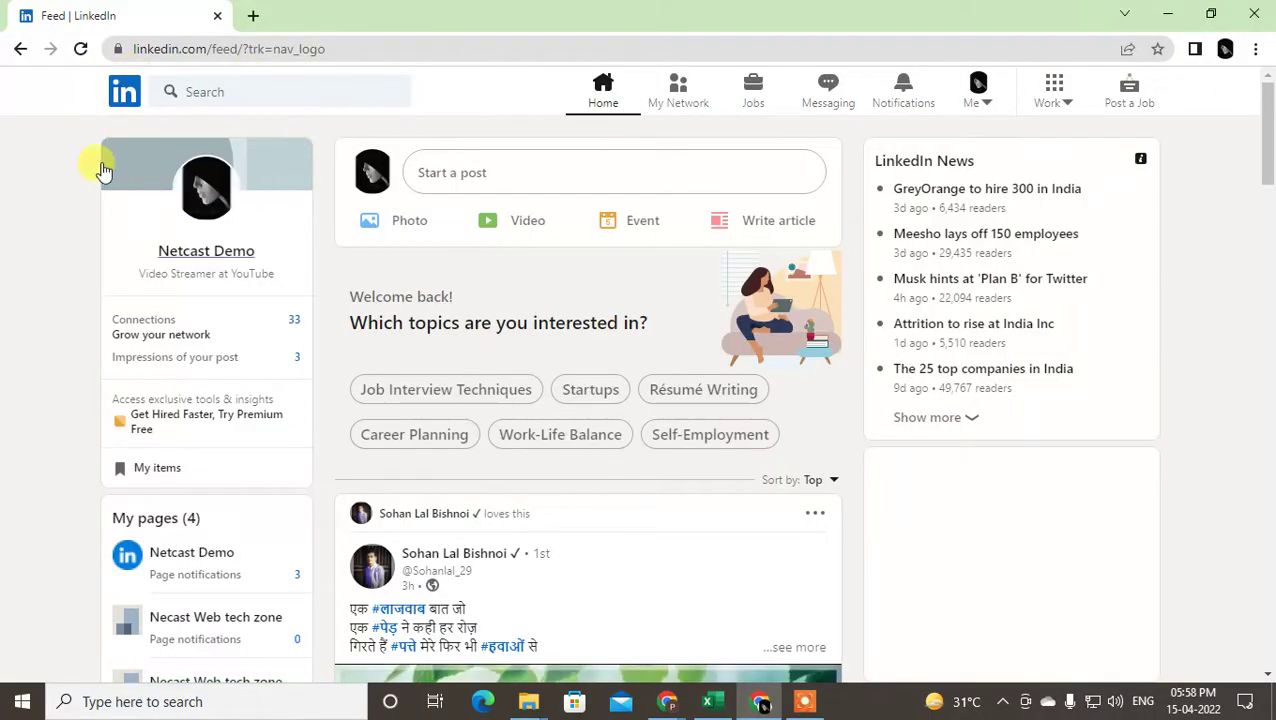
{"action": "left_click", "coordinate": [122, 92]}
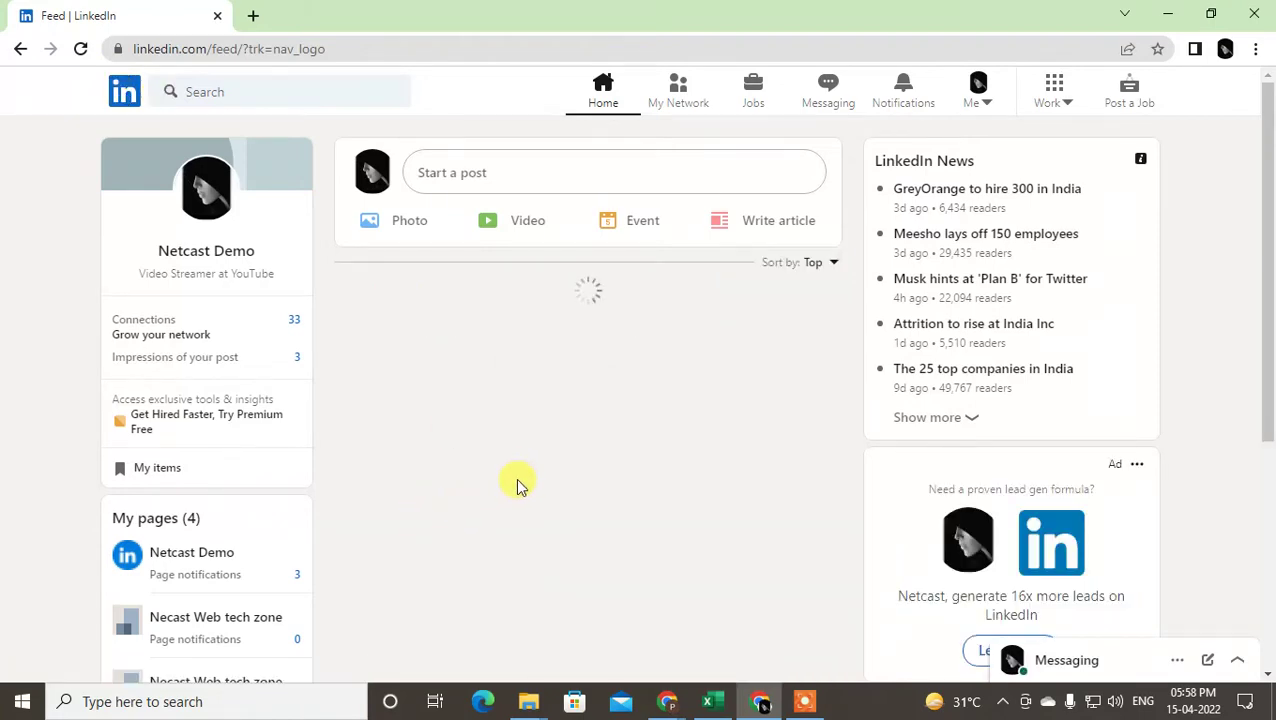
{"action": "left_click_drag", "start_coordinate": [1268, 128], "coordinate": [1268, 305]}
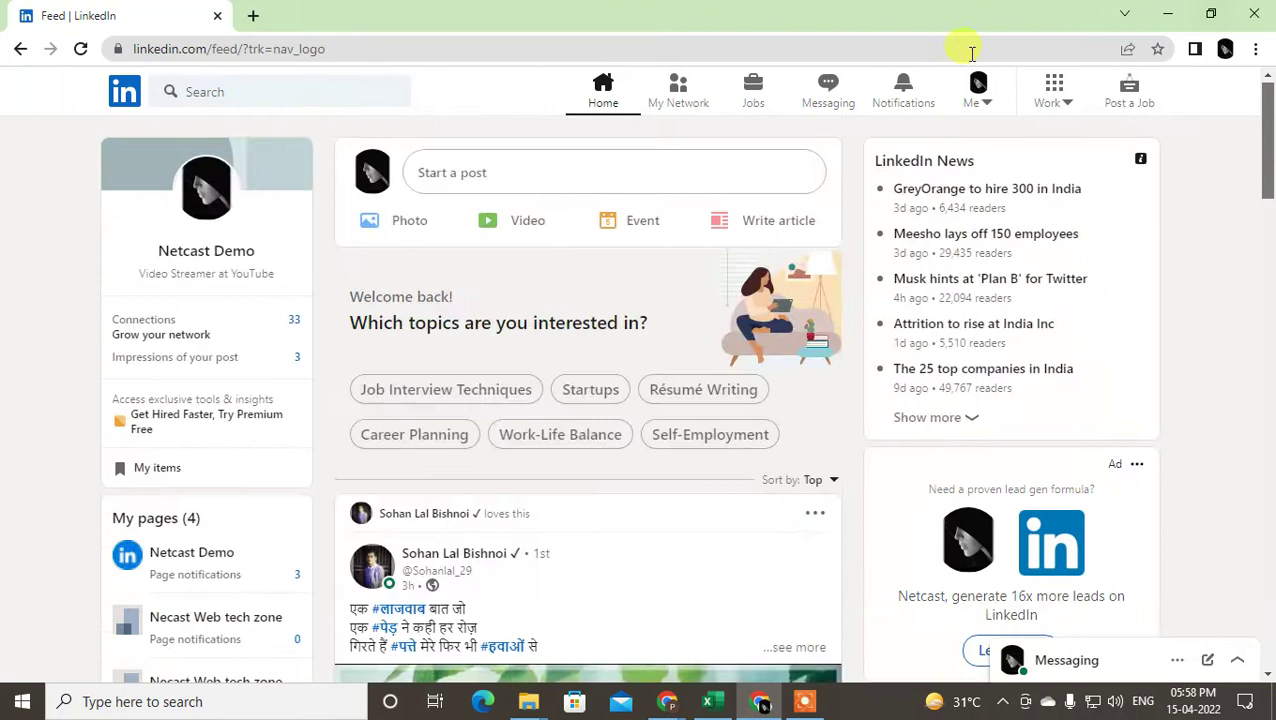
{"action": "left_click", "coordinate": [684, 117]}
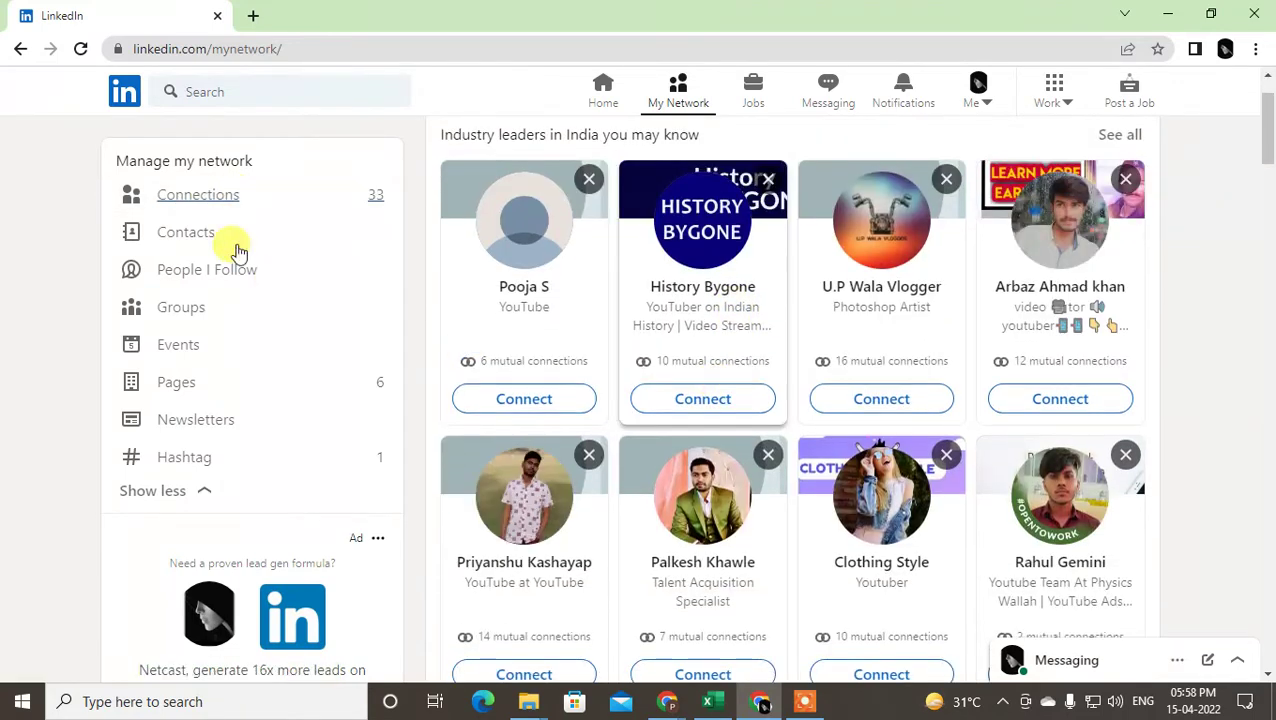
Open Connections from Manage my network and scroll through the 33 connections.
{"action": "left_click", "coordinate": [209, 206]}
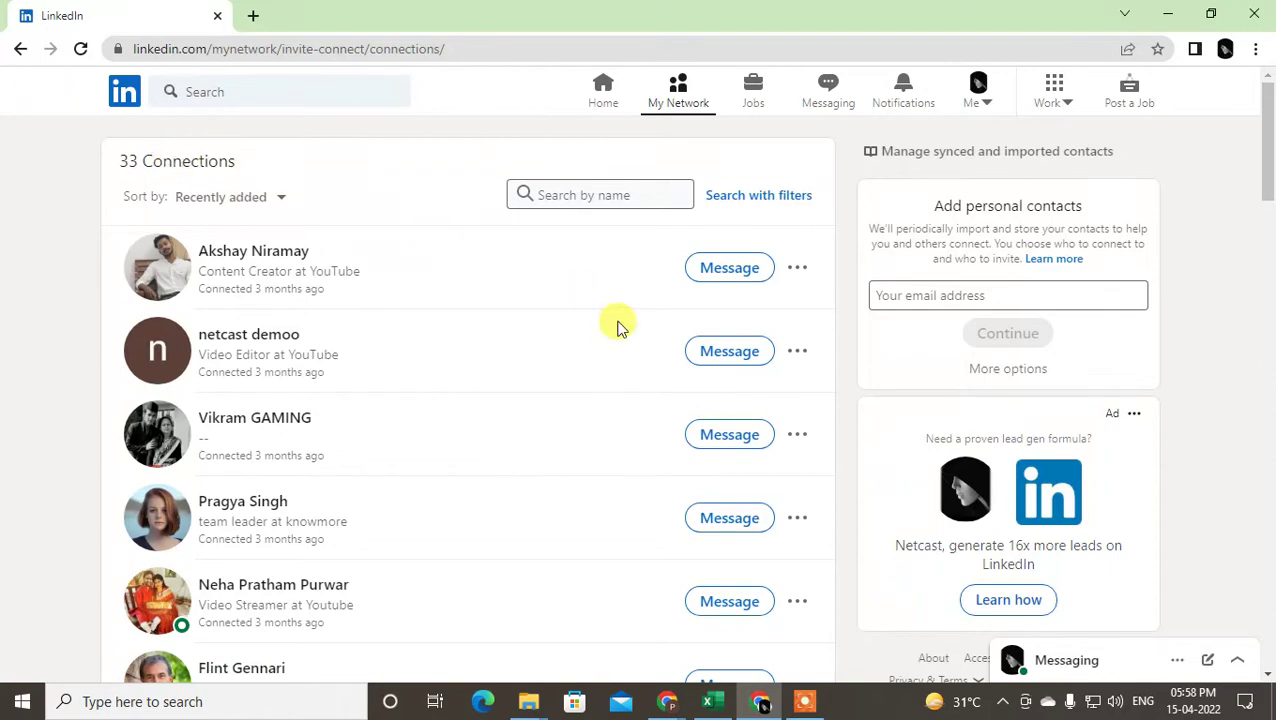
{"action": "scroll", "coordinate": [617, 330], "scroll_direction": "down", "scroll_amount": 1}
{"action": "scroll", "coordinate": [600, 335], "scroll_direction": "down", "scroll_amount": 1}
{"action": "scroll", "coordinate": [429, 410], "scroll_direction": "down", "scroll_amount": 8}
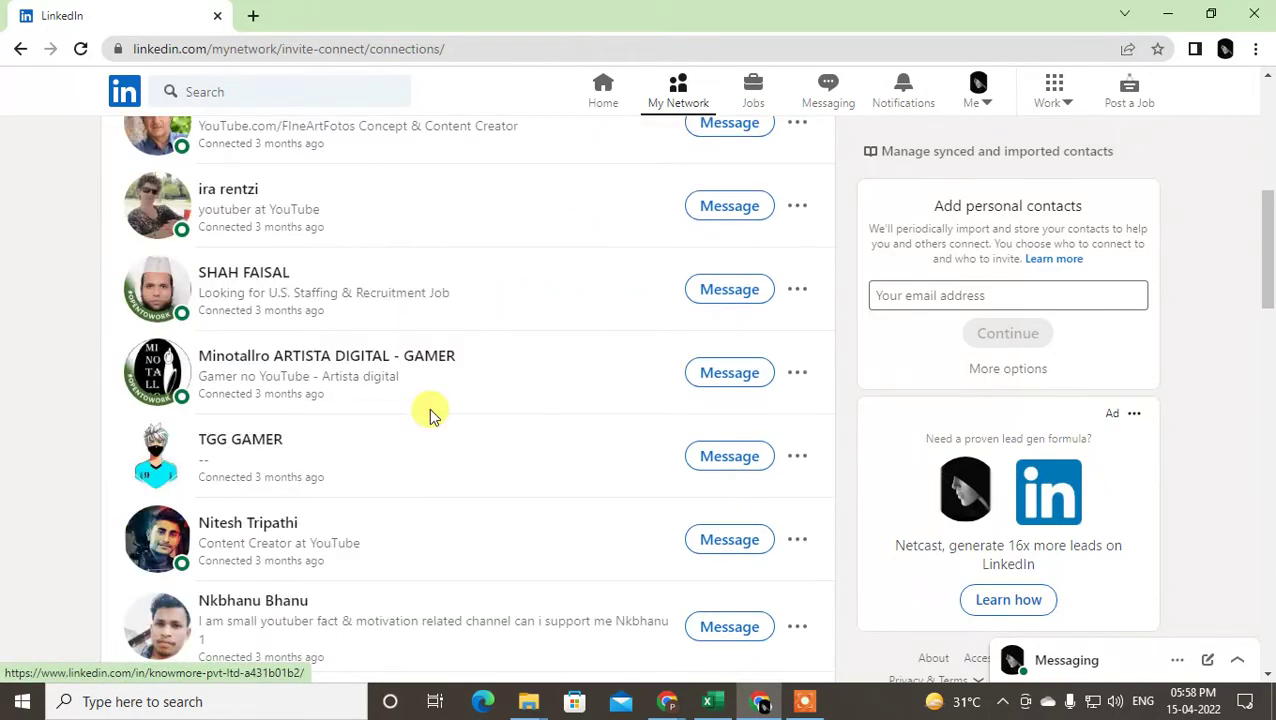
{"action": "scroll", "coordinate": [429, 408], "scroll_direction": "up", "scroll_amount": 10}
{"action": "scroll", "coordinate": [429, 410], "scroll_direction": "down", "scroll_amount": 10}
{"action": "scroll", "coordinate": [429, 410], "scroll_direction": "up", "scroll_amount": 10}
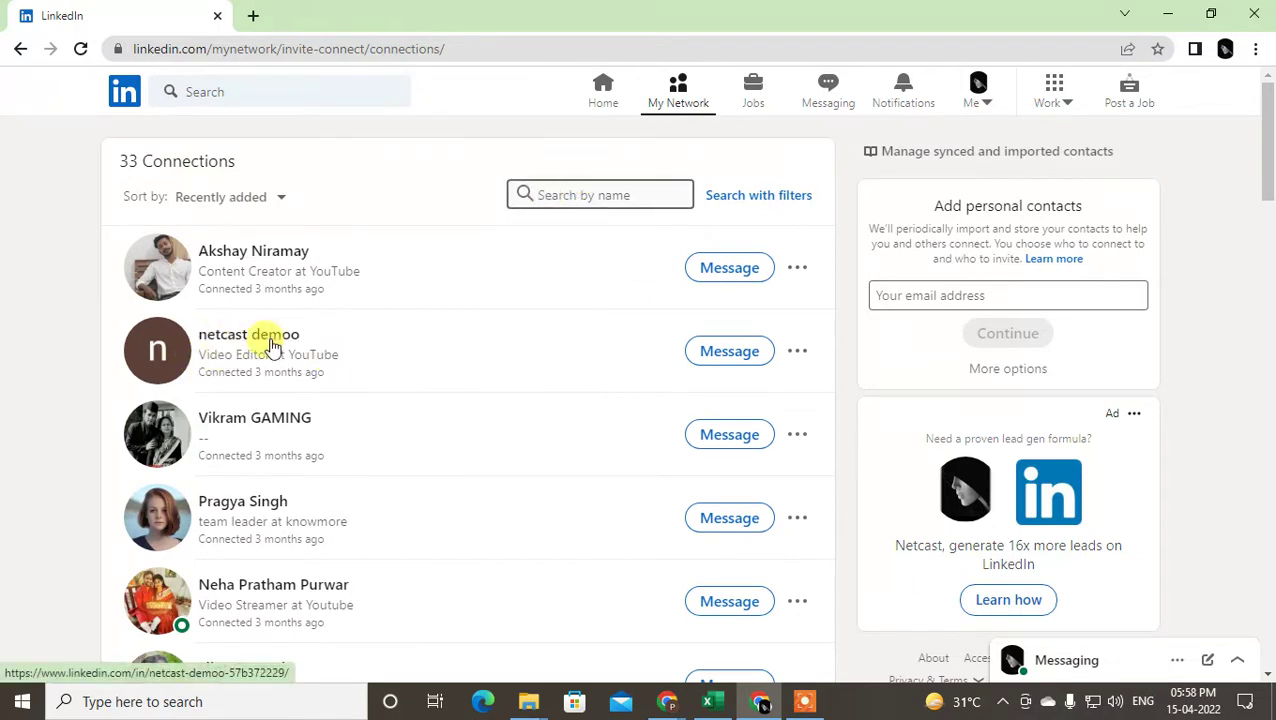
Send 'heloo' to the second connection in the list and close the chat.
{"action": "left_click", "coordinate": [731, 363]}
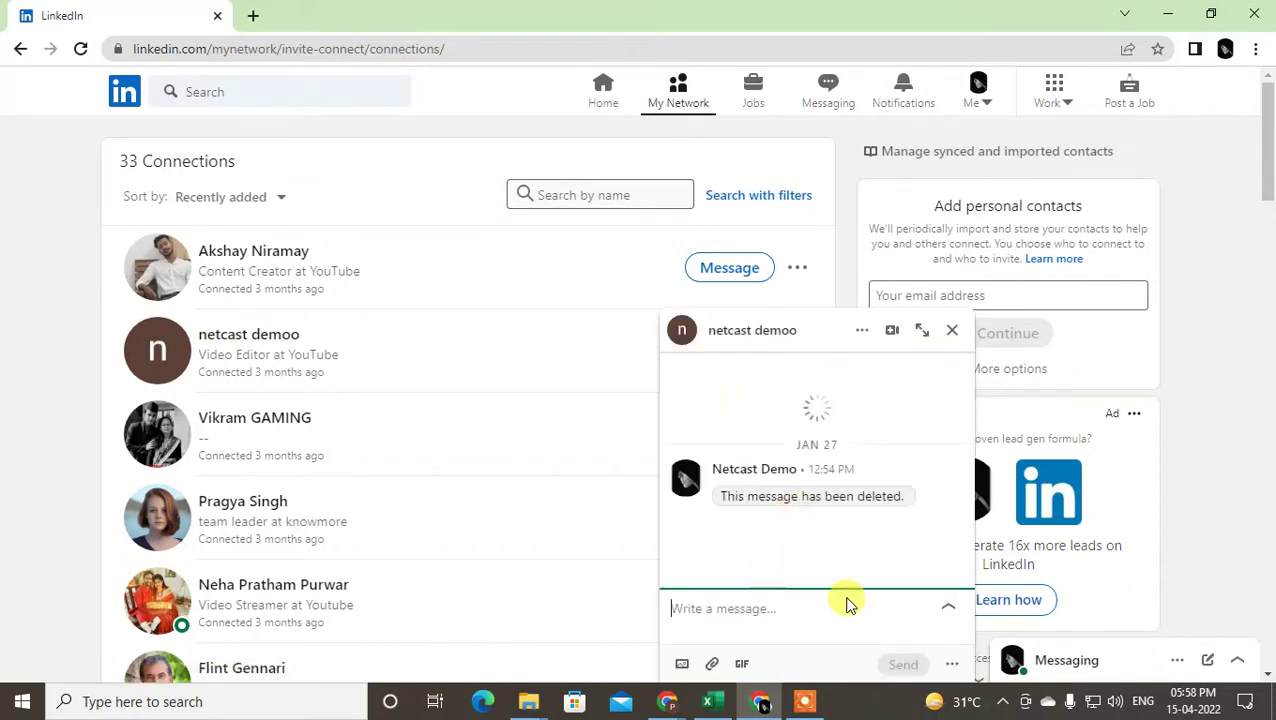
{"action": "type", "text": "heloo"}
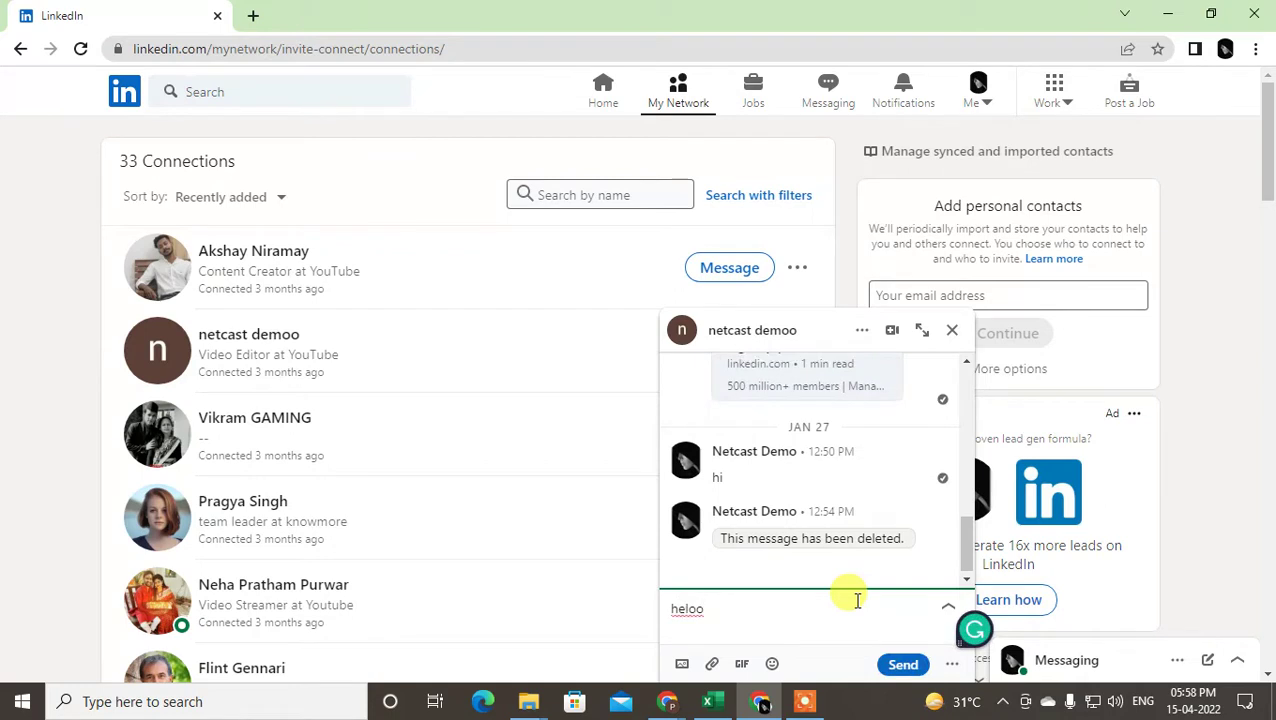
{"action": "left_click", "coordinate": [910, 665]}
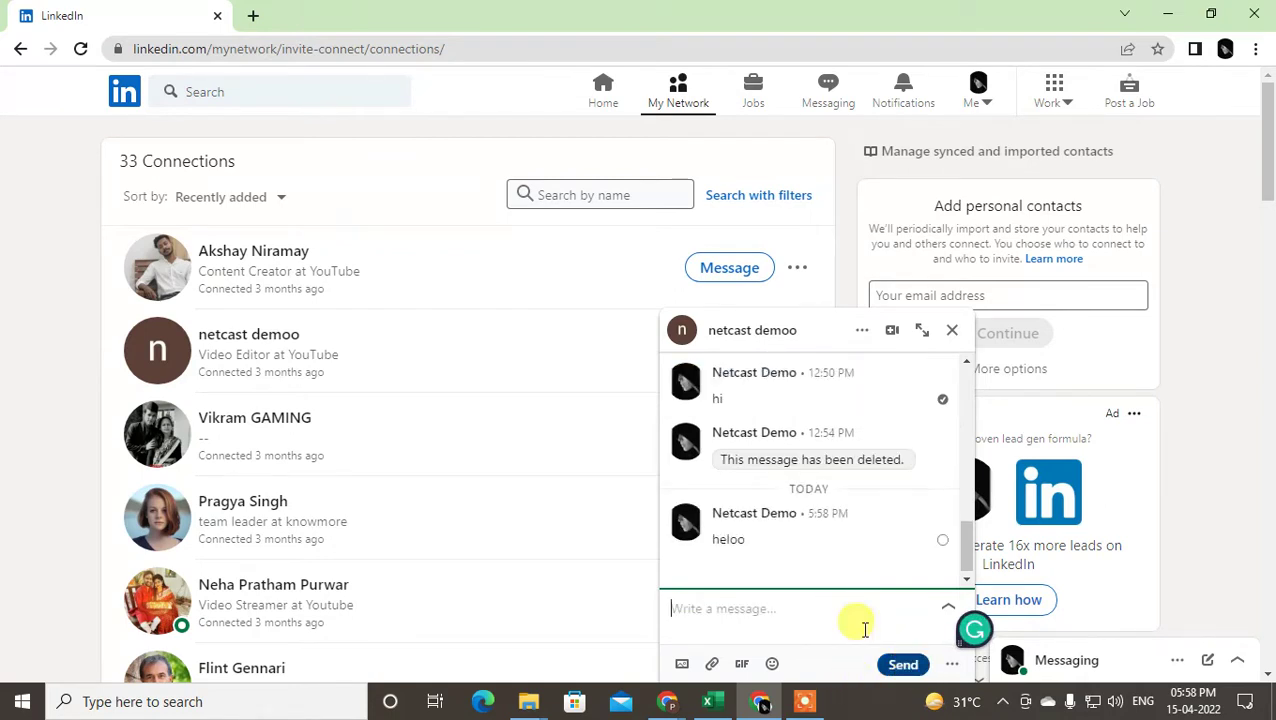
{"action": "left_click", "coordinate": [952, 333]}
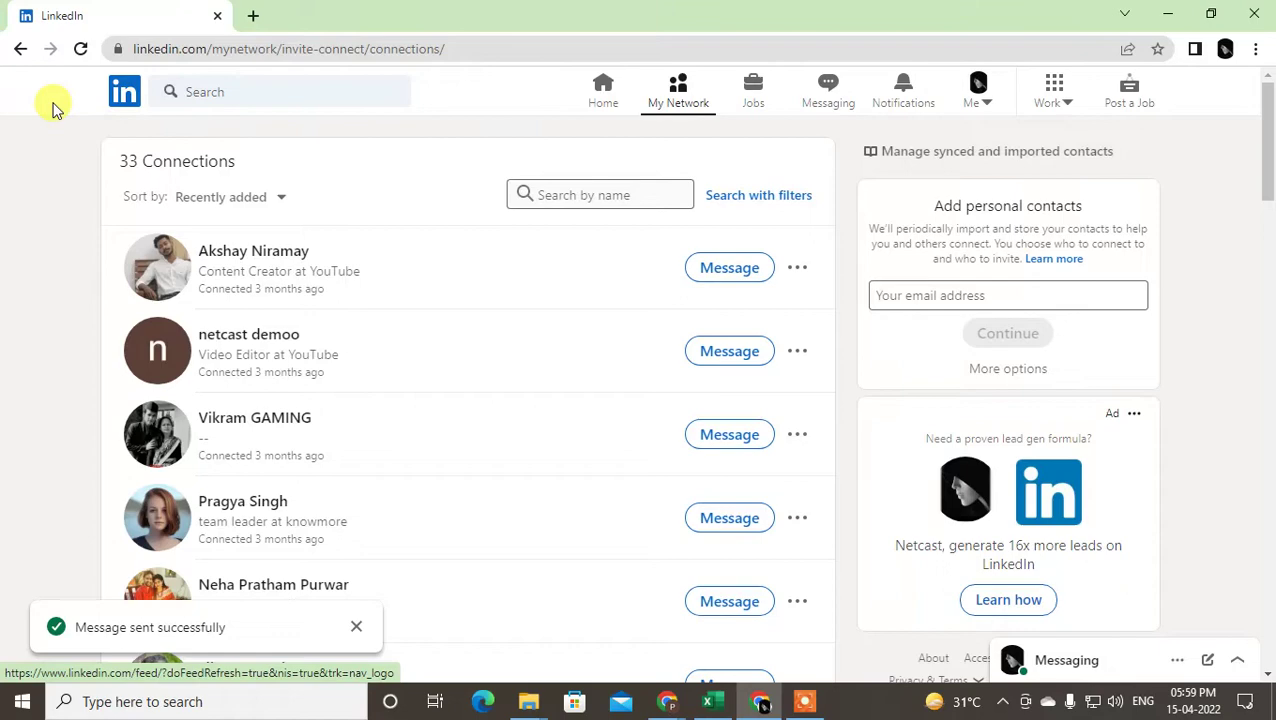
From the home feed, search LinkedIn for 'netcast' and scroll through the results.
{"action": "left_click", "coordinate": [120, 101]}
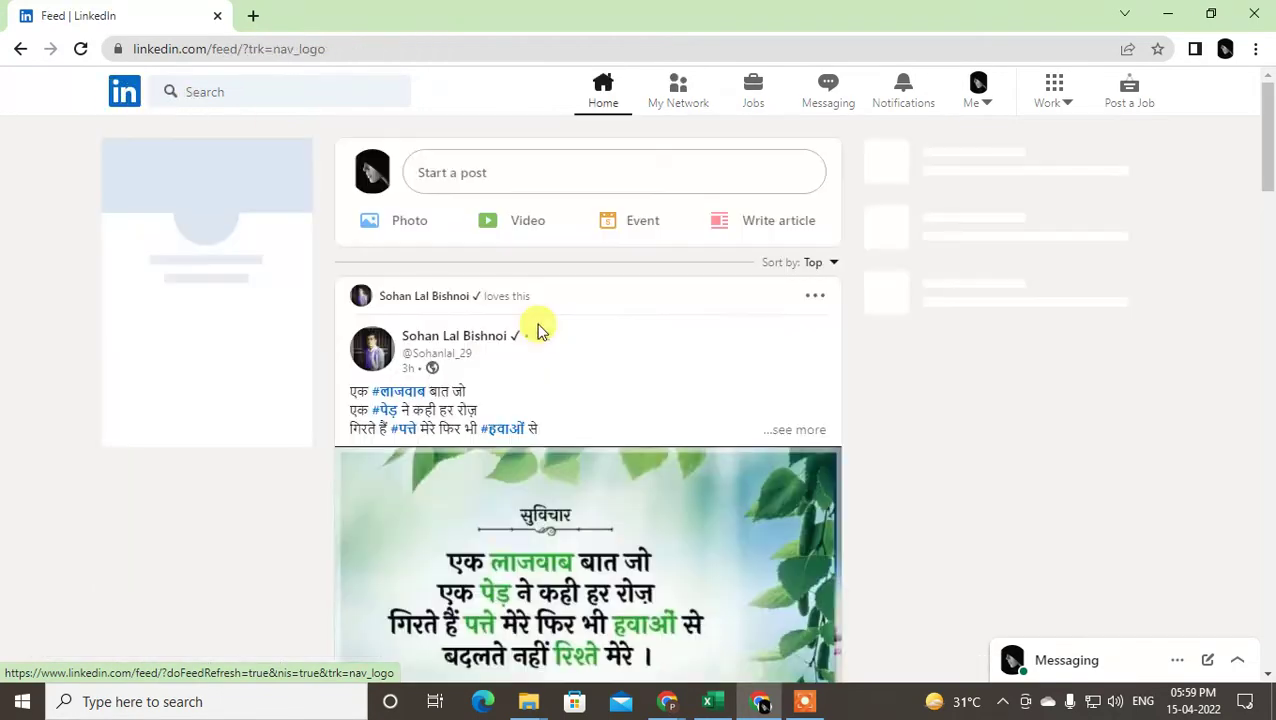
{"action": "left_click", "coordinate": [250, 90]}
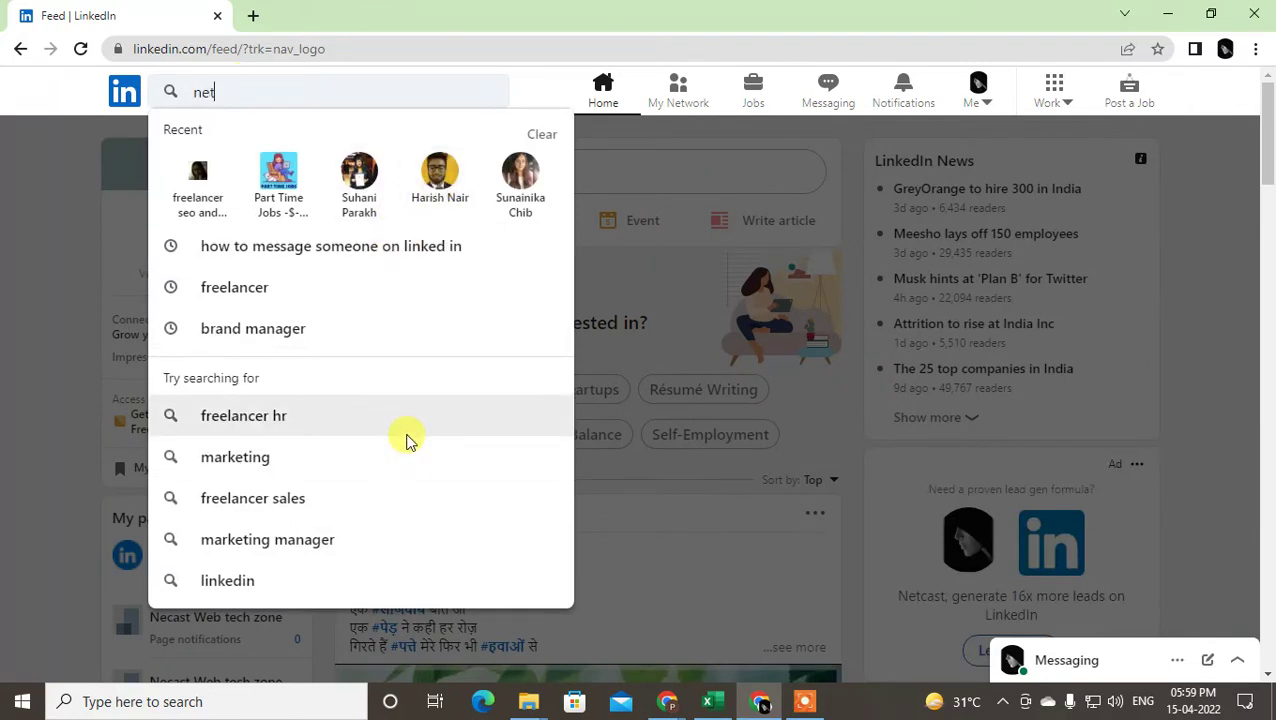
{"action": "type", "text": "ast"}
{"action": "key", "text": "Return"}
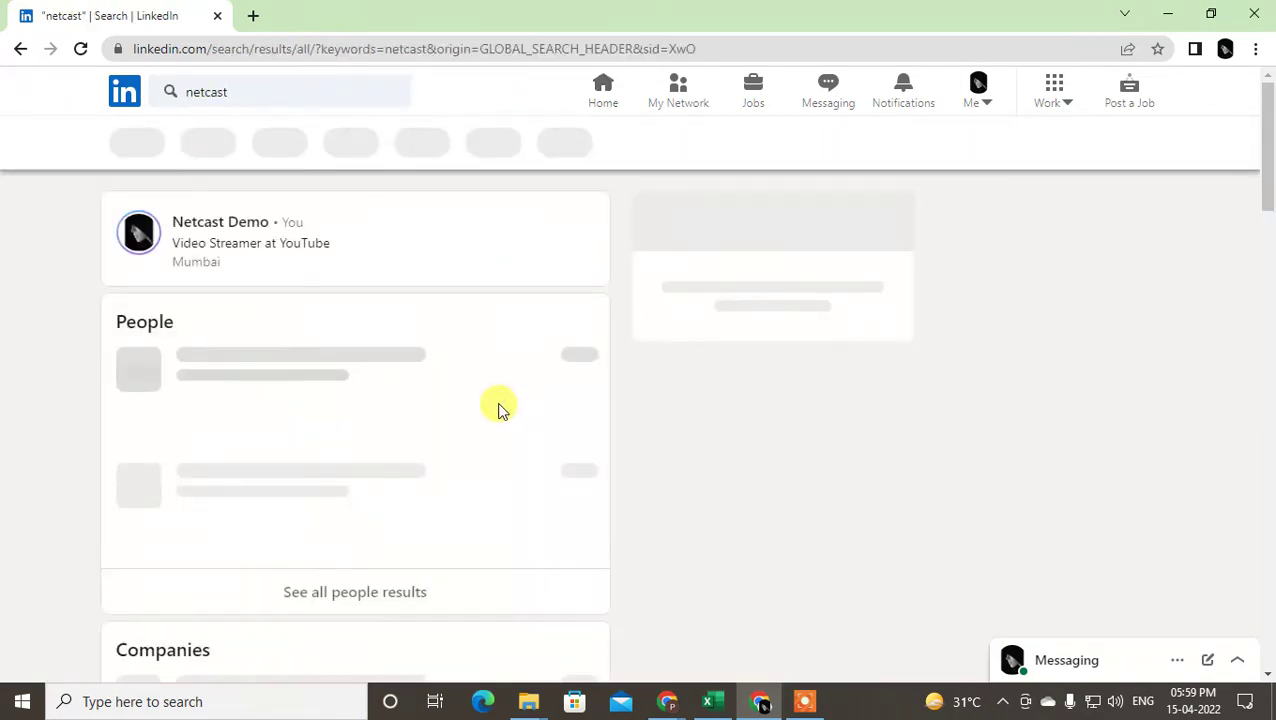
{"action": "scroll", "coordinate": [496, 402], "scroll_direction": "down", "scroll_amount": 5}
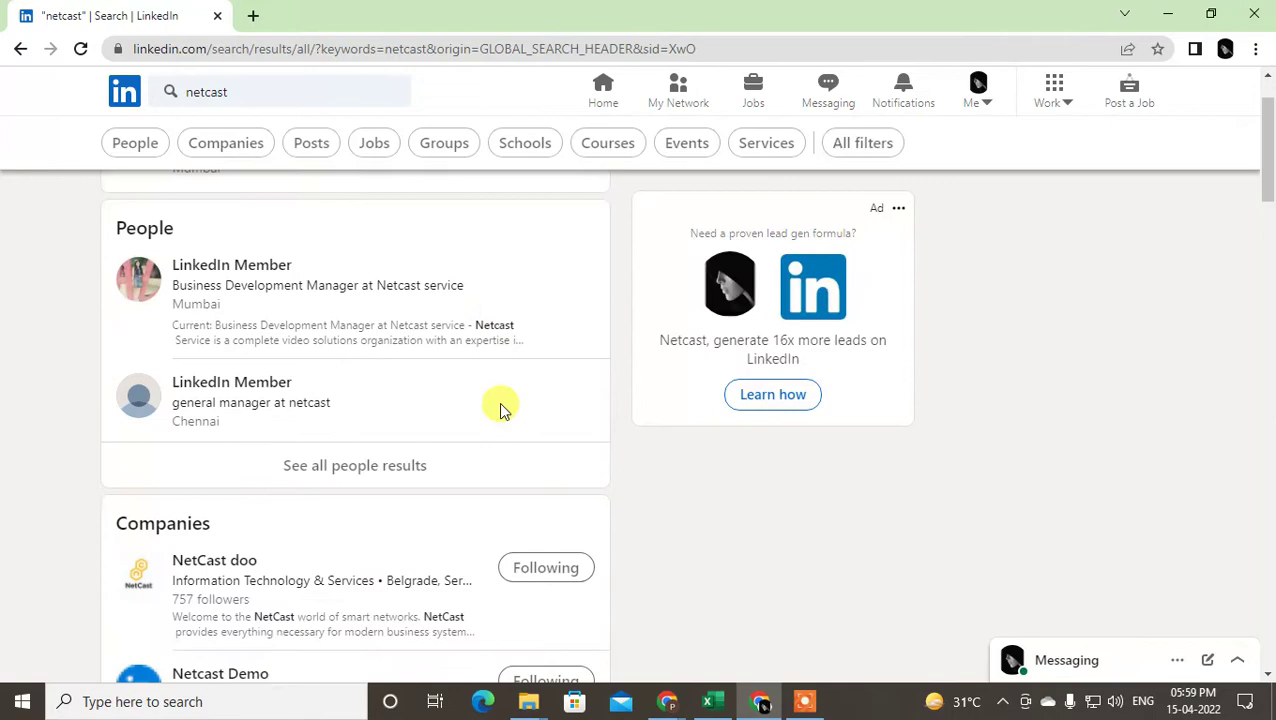
{"action": "scroll", "coordinate": [502, 411], "scroll_direction": "down", "scroll_amount": 4}
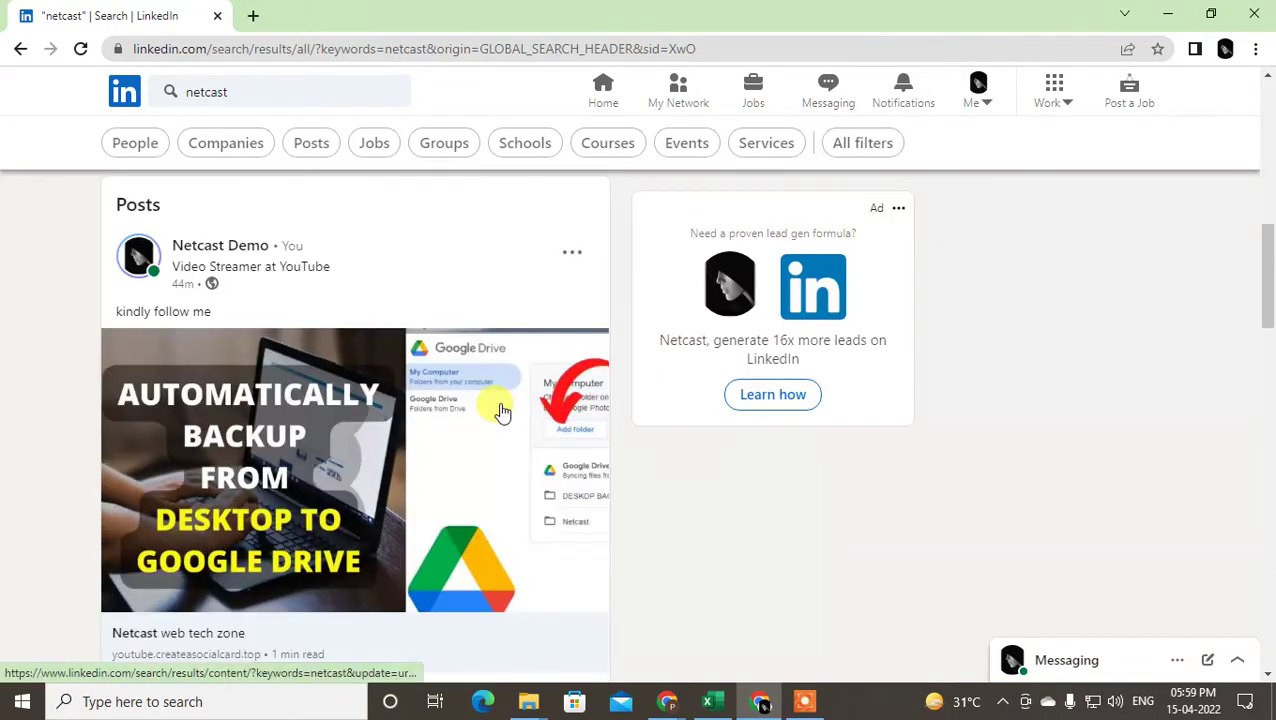
{"action": "scroll", "coordinate": [502, 411], "scroll_direction": "down", "scroll_amount": 5}
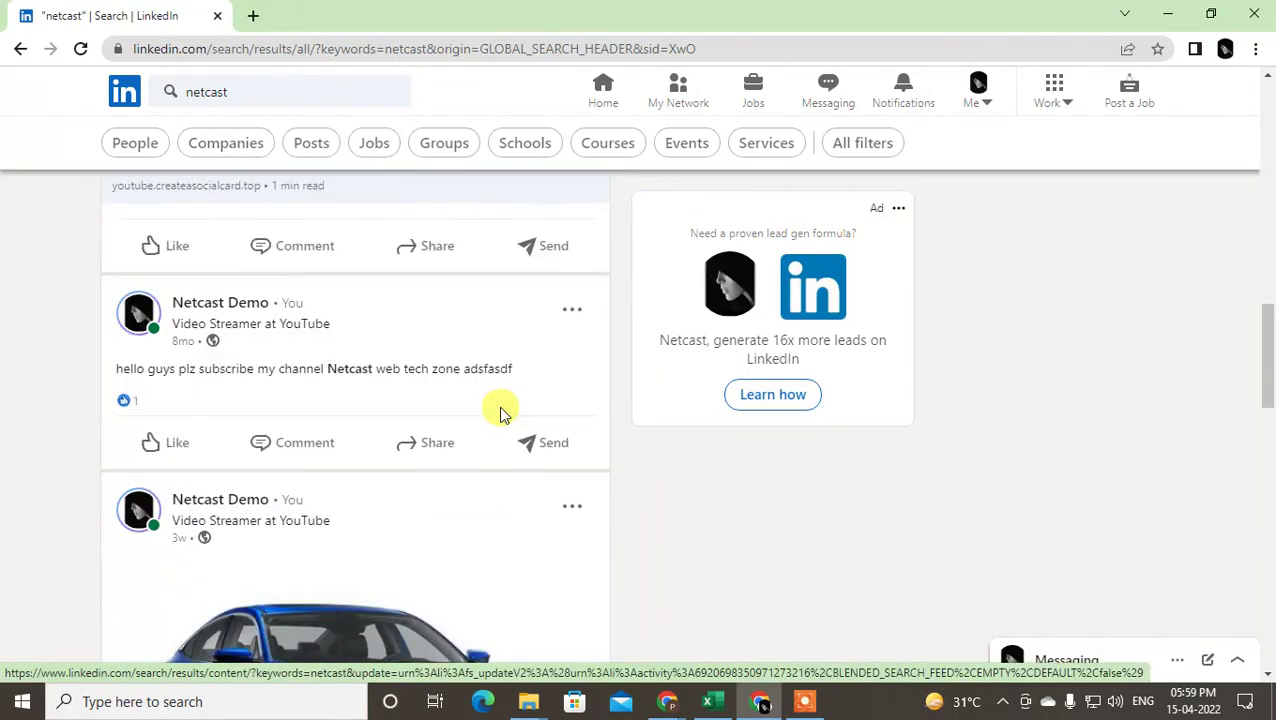
{"action": "scroll", "coordinate": [502, 411], "scroll_direction": "down", "scroll_amount": 3}
{"action": "scroll", "coordinate": [498, 406], "scroll_direction": "up", "scroll_amount": 15}
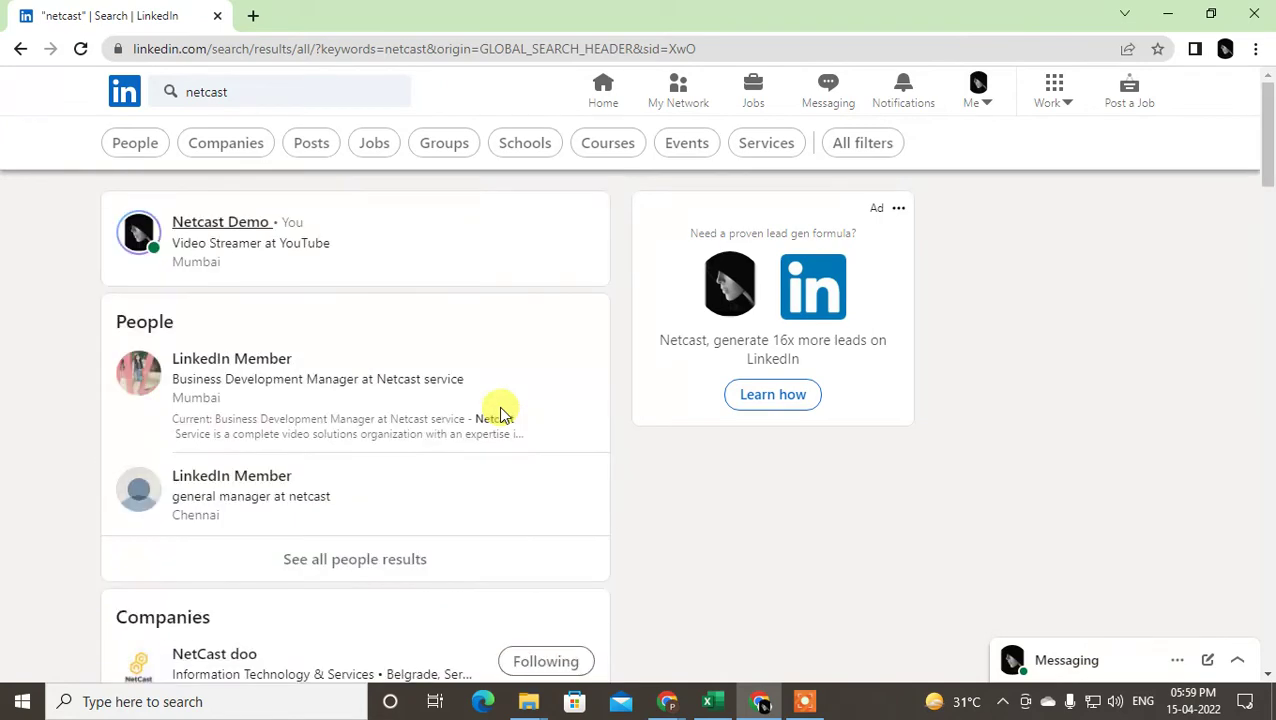
Replace the search with 'n' and pick the suggested 1st-degree YouTube content creator.
{"action": "left_click", "coordinate": [250, 92]}
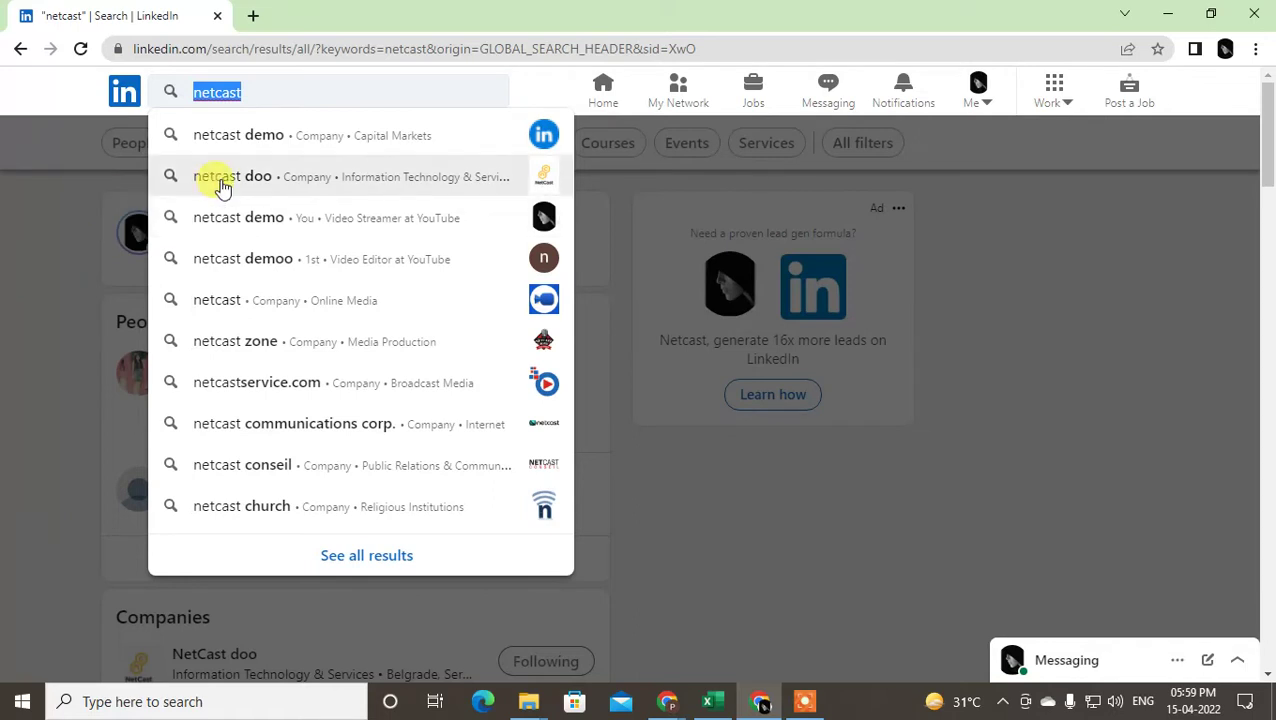
{"action": "type", "text": "z"}
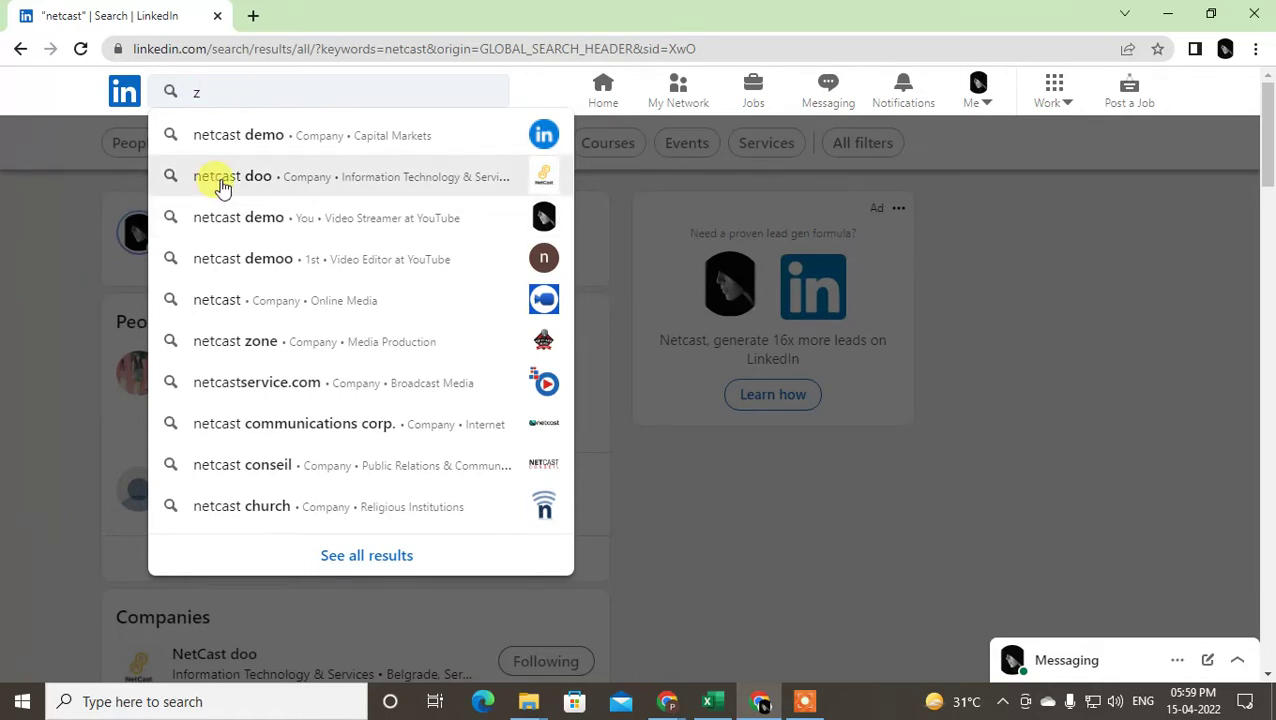
{"action": "key", "text": "BackSpace"}
{"action": "type", "text": "m"}
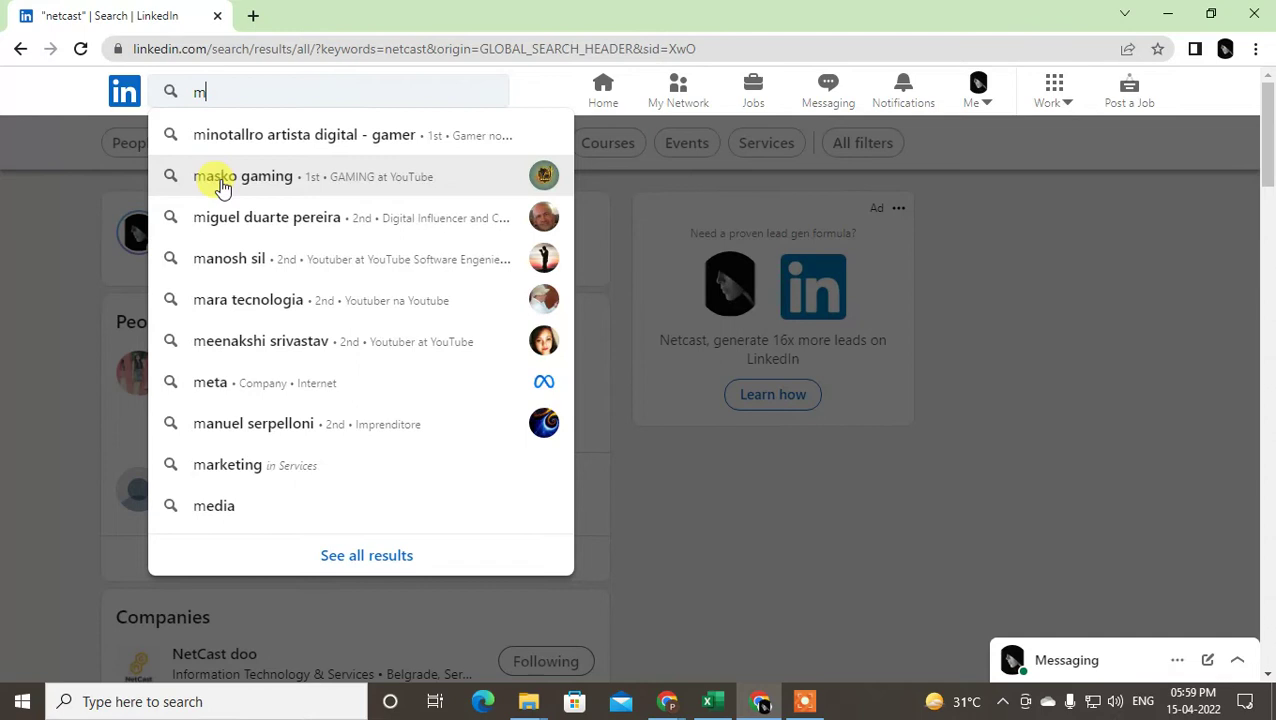
{"action": "key", "text": "BackSpace"}
{"action": "type", "text": "n"}
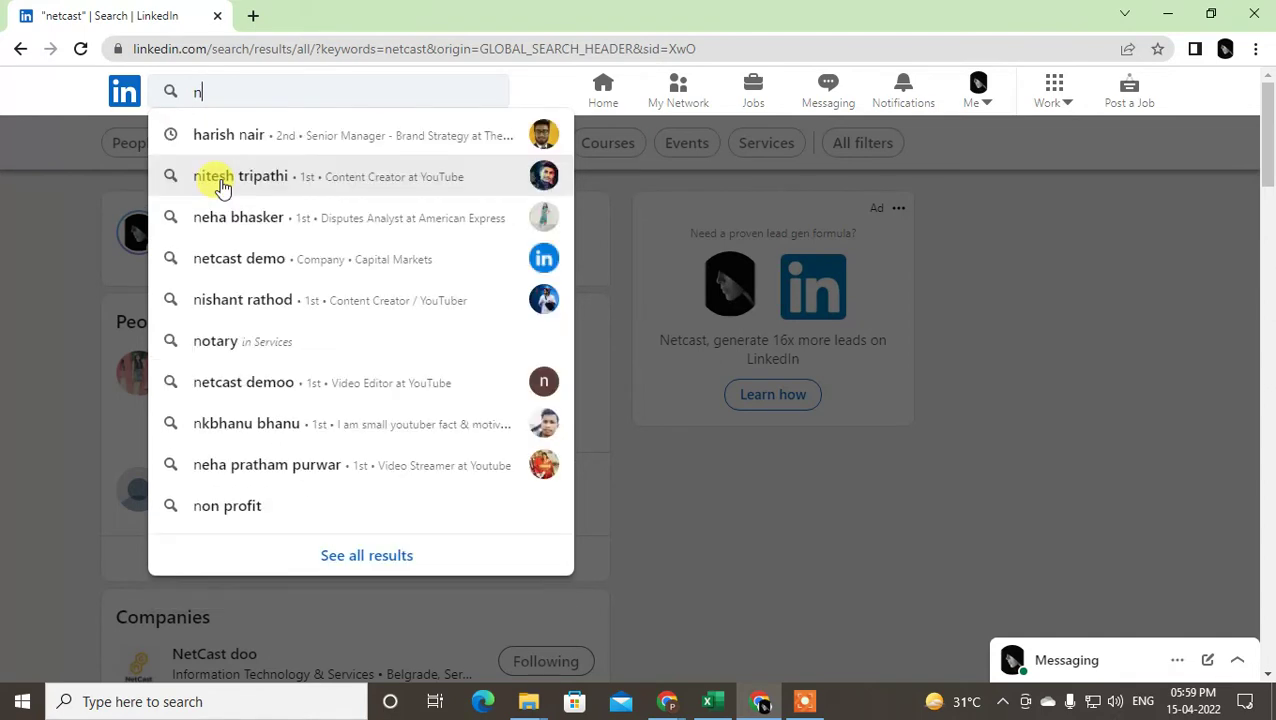
{"action": "left_click", "coordinate": [256, 178]}
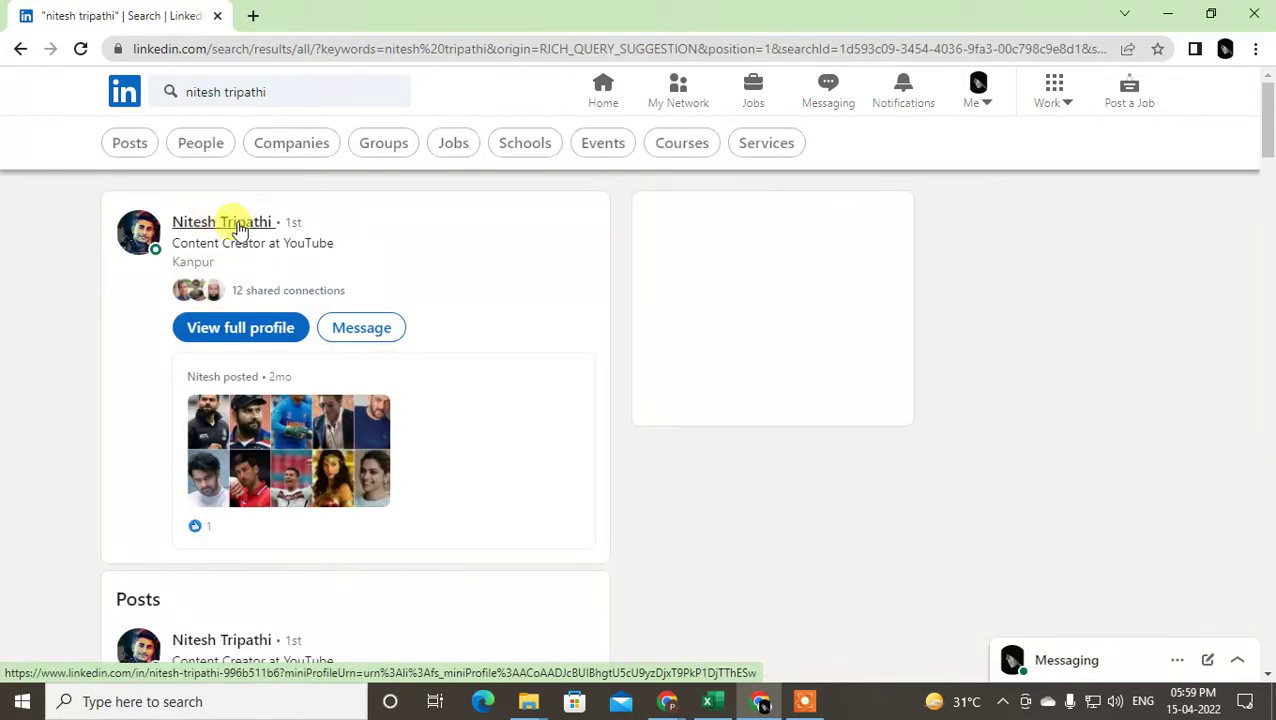
Open the connection's full profile page and scroll through it.
{"action": "left_click", "coordinate": [240, 230]}
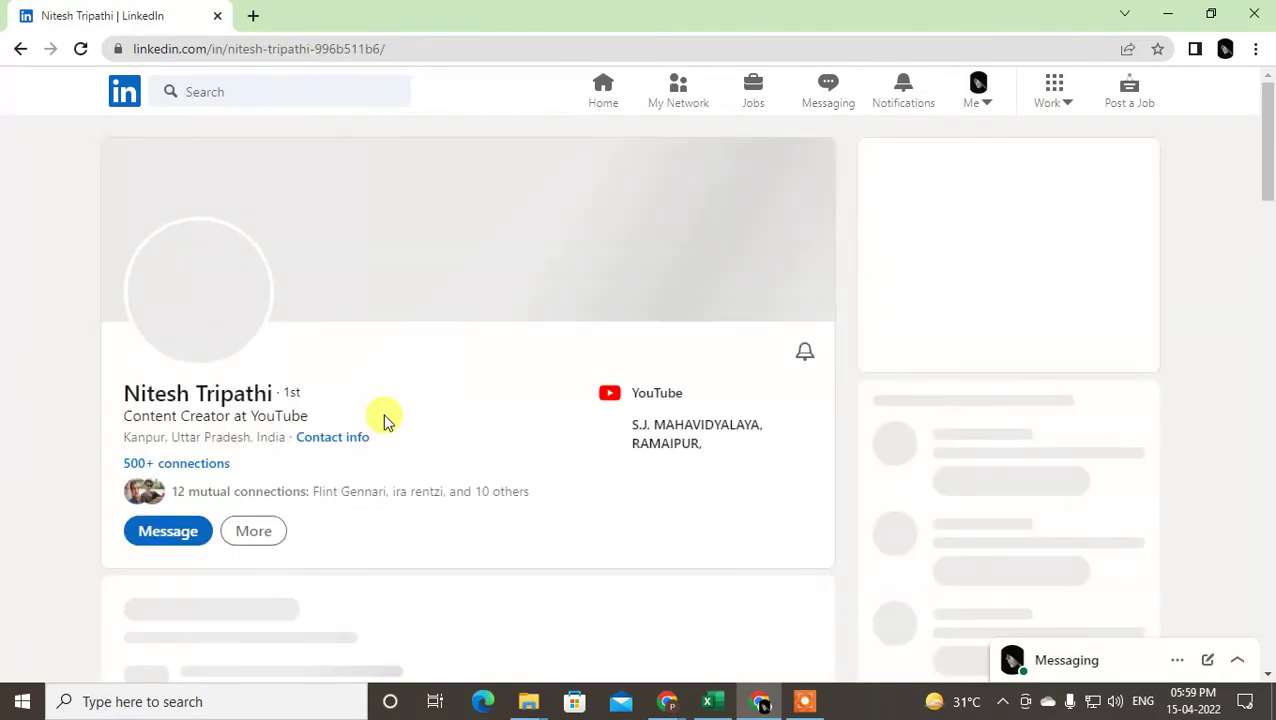
{"action": "scroll", "coordinate": [279, 451], "scroll_direction": "down", "scroll_amount": 1}
{"action": "scroll", "coordinate": [160, 480], "scroll_direction": "down", "scroll_amount": 1}
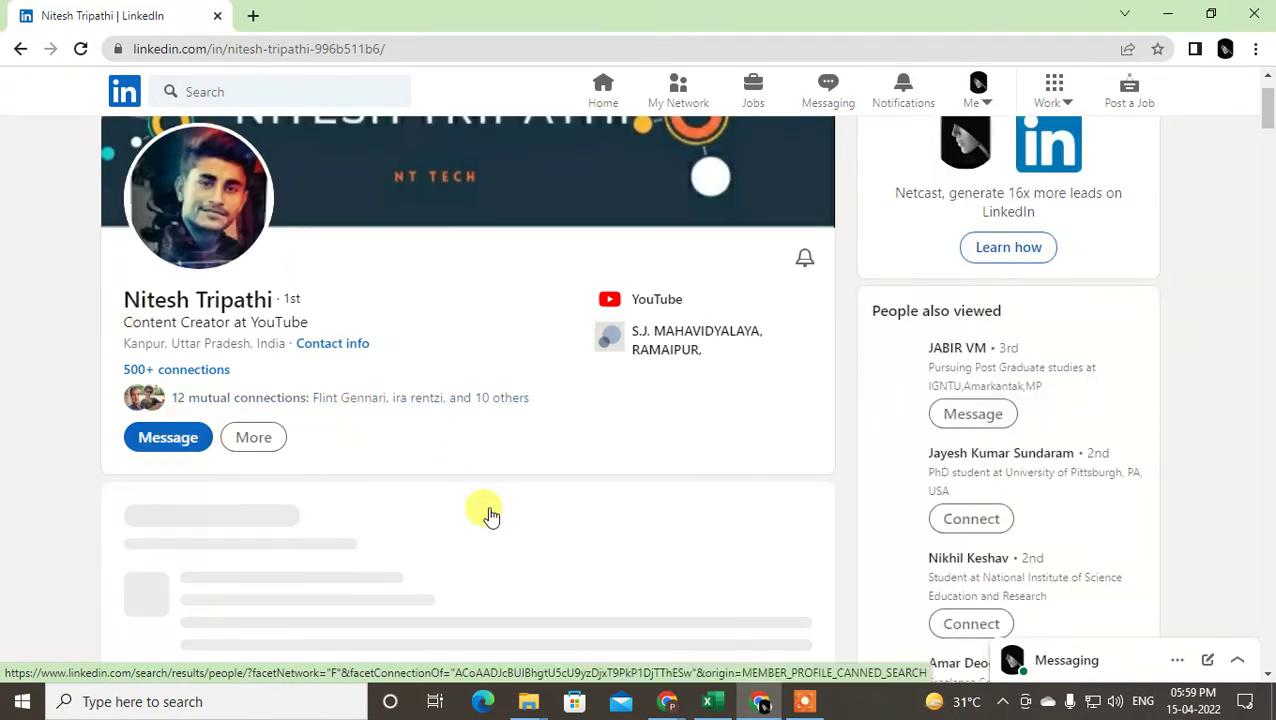
{"action": "scroll", "coordinate": [490, 514], "scroll_direction": "up", "scroll_amount": 1}
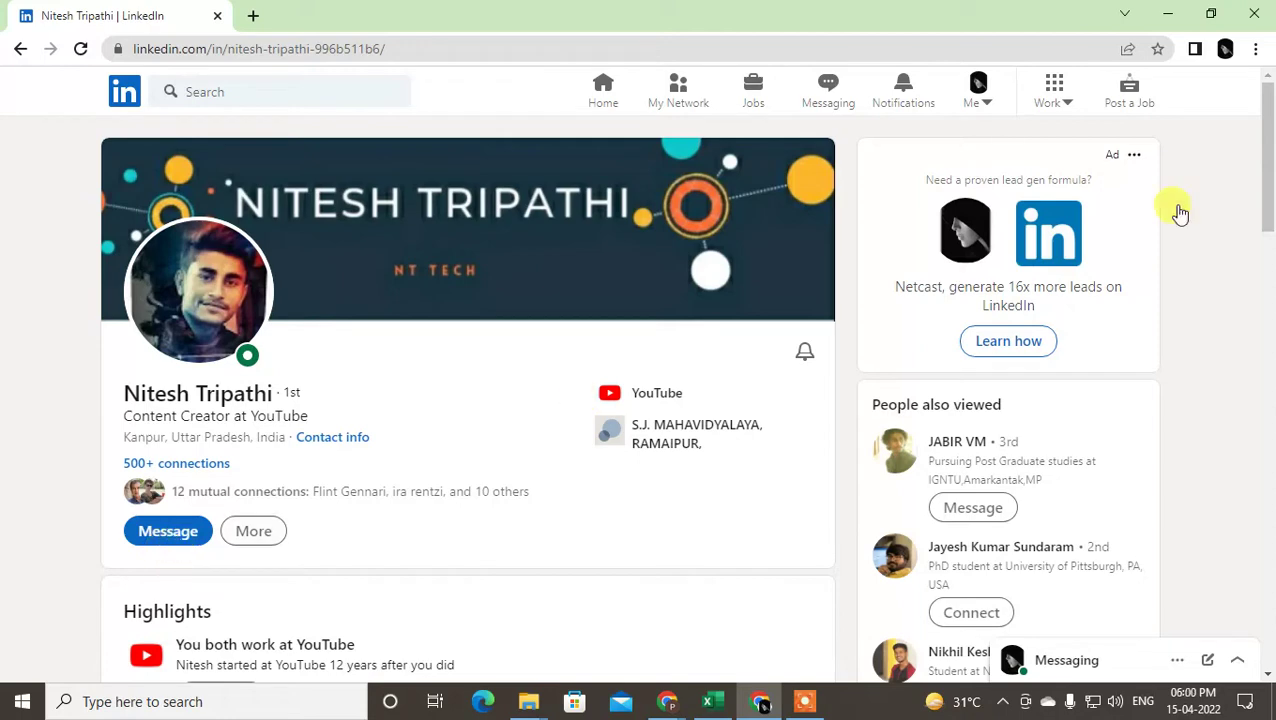
{"action": "scroll", "coordinate": [1267, 120], "scroll_direction": "down", "scroll_amount": 1}
{"action": "scroll", "coordinate": [109, 523], "scroll_direction": "up", "scroll_amount": 1}
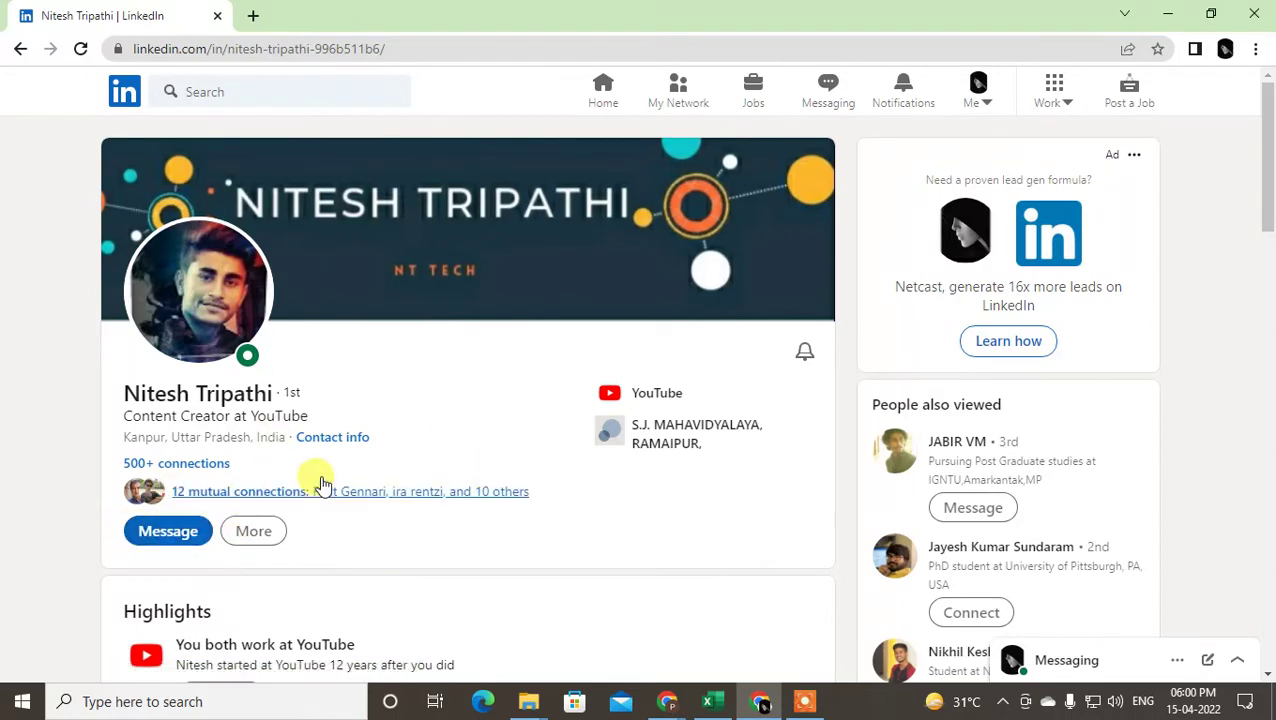
Scroll to Interests and show Groups, revealing YouTube Fans with 6,255 members.
{"action": "scroll", "coordinate": [456, 498], "scroll_direction": "down", "scroll_amount": 5}
{"action": "scroll", "coordinate": [498, 513], "scroll_direction": "up", "scroll_amount": 4}
{"action": "scroll", "coordinate": [497, 506], "scroll_direction": "up", "scroll_amount": 3}
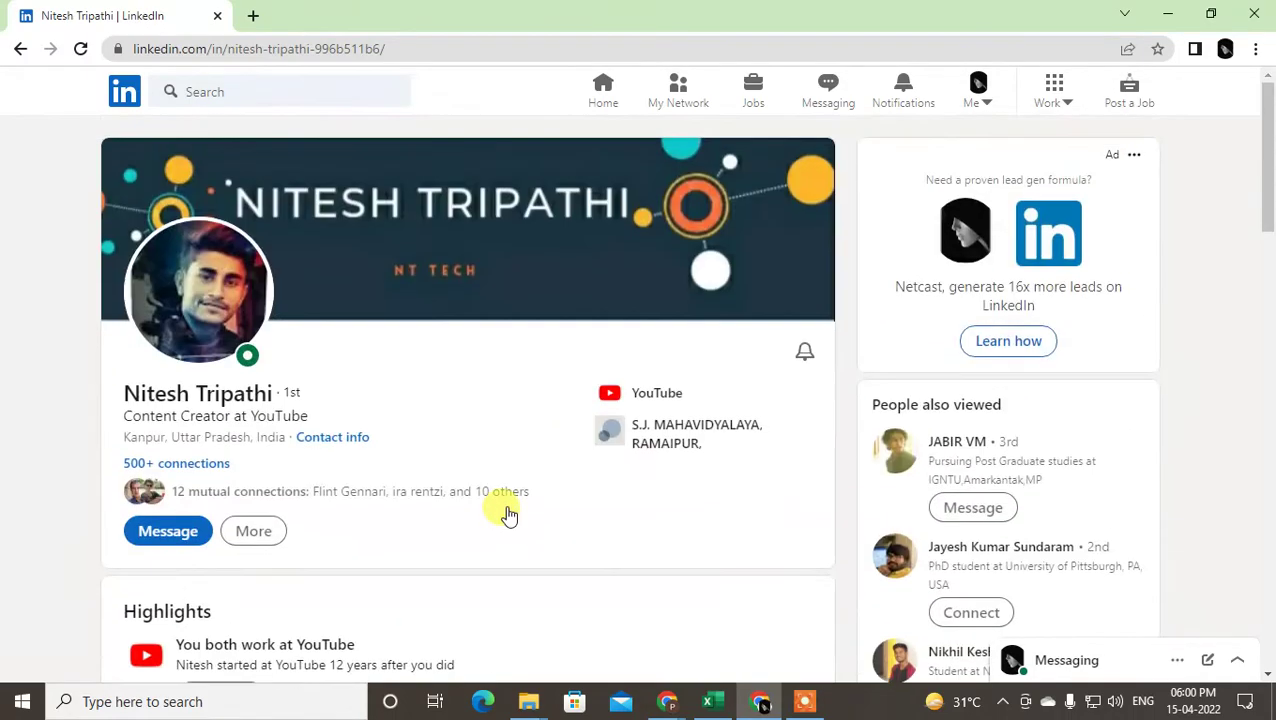
{"action": "scroll", "coordinate": [507, 513], "scroll_direction": "down", "scroll_amount": 5}
{"action": "scroll", "coordinate": [507, 511], "scroll_direction": "down", "scroll_amount": 6}
{"action": "scroll", "coordinate": [507, 510], "scroll_direction": "down", "scroll_amount": 6}
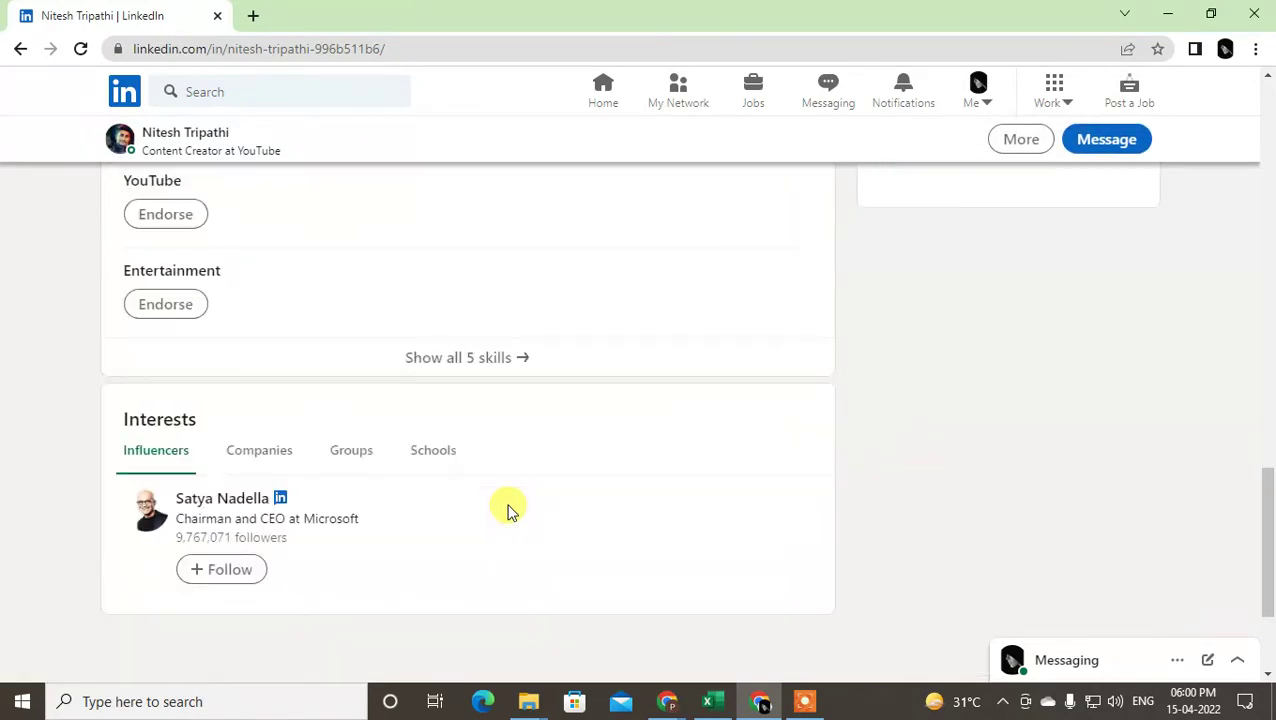
{"action": "scroll", "coordinate": [373, 379], "scroll_direction": "up", "scroll_amount": 1}
{"action": "left_click", "coordinate": [354, 361]}
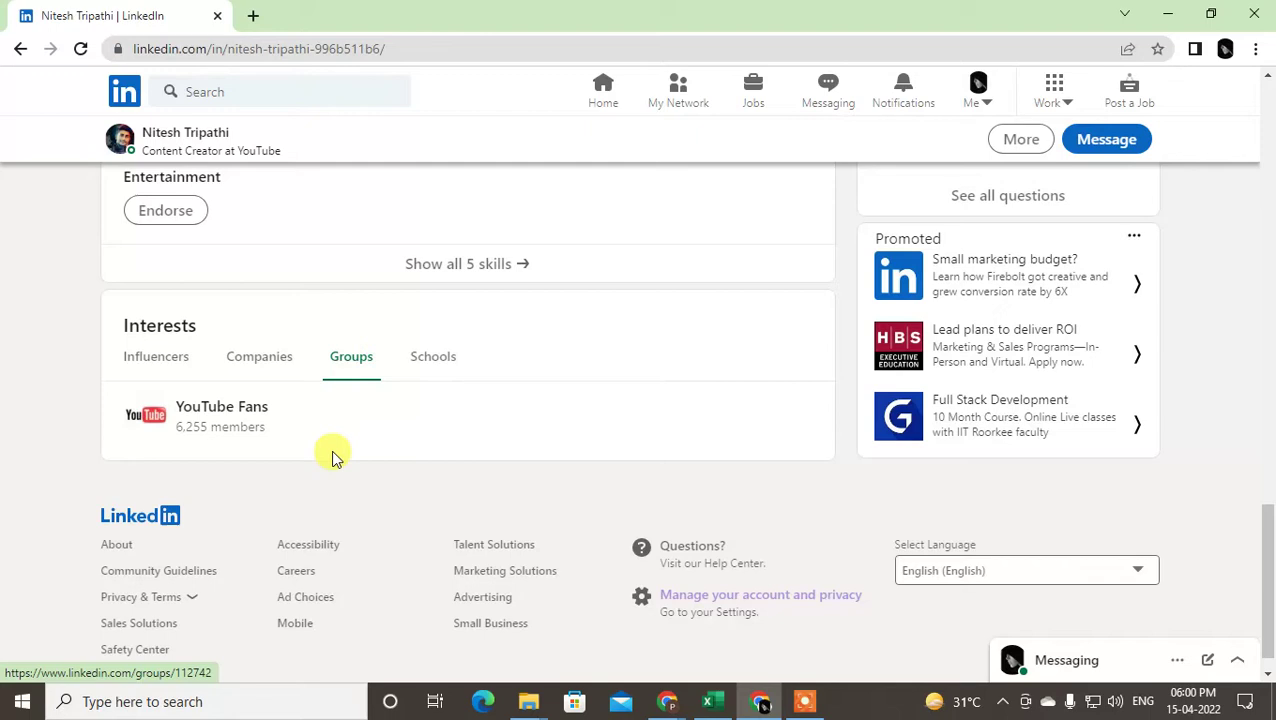
{"action": "scroll", "coordinate": [318, 447], "scroll_direction": "up", "scroll_amount": 1}
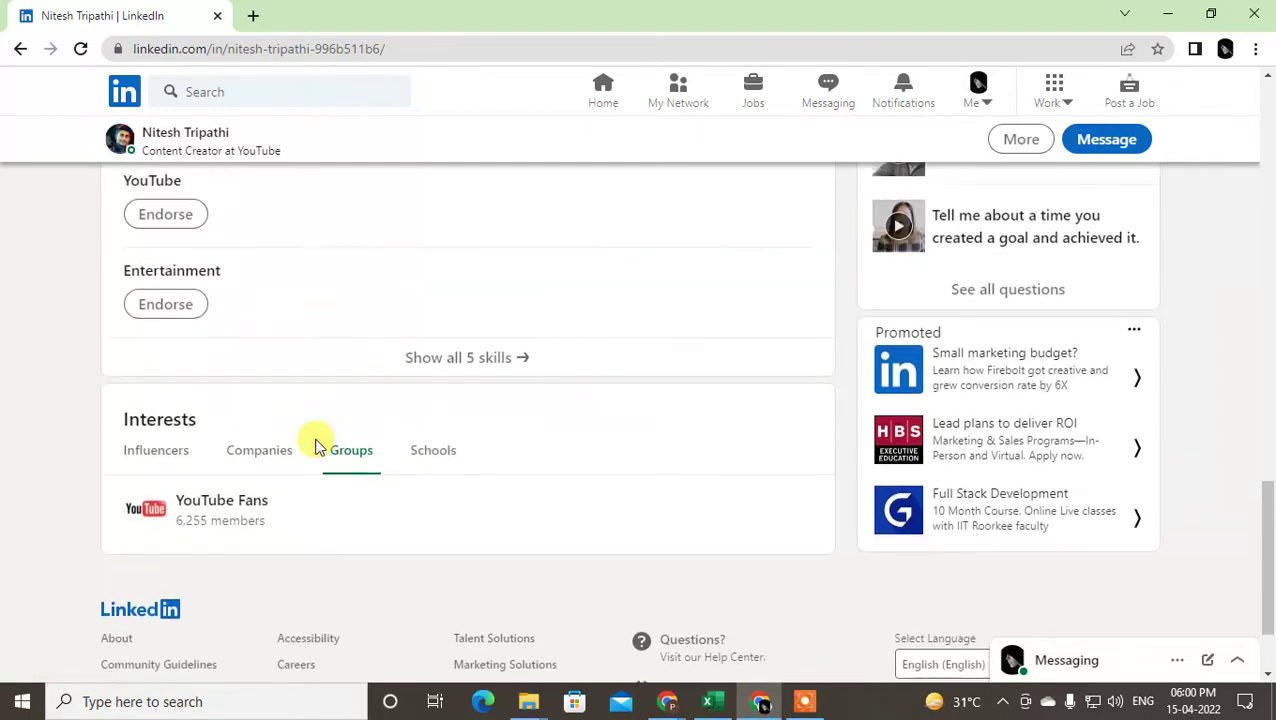
Open the YouTube Fans group page and request to join it.
{"action": "left_click", "coordinate": [219, 513]}
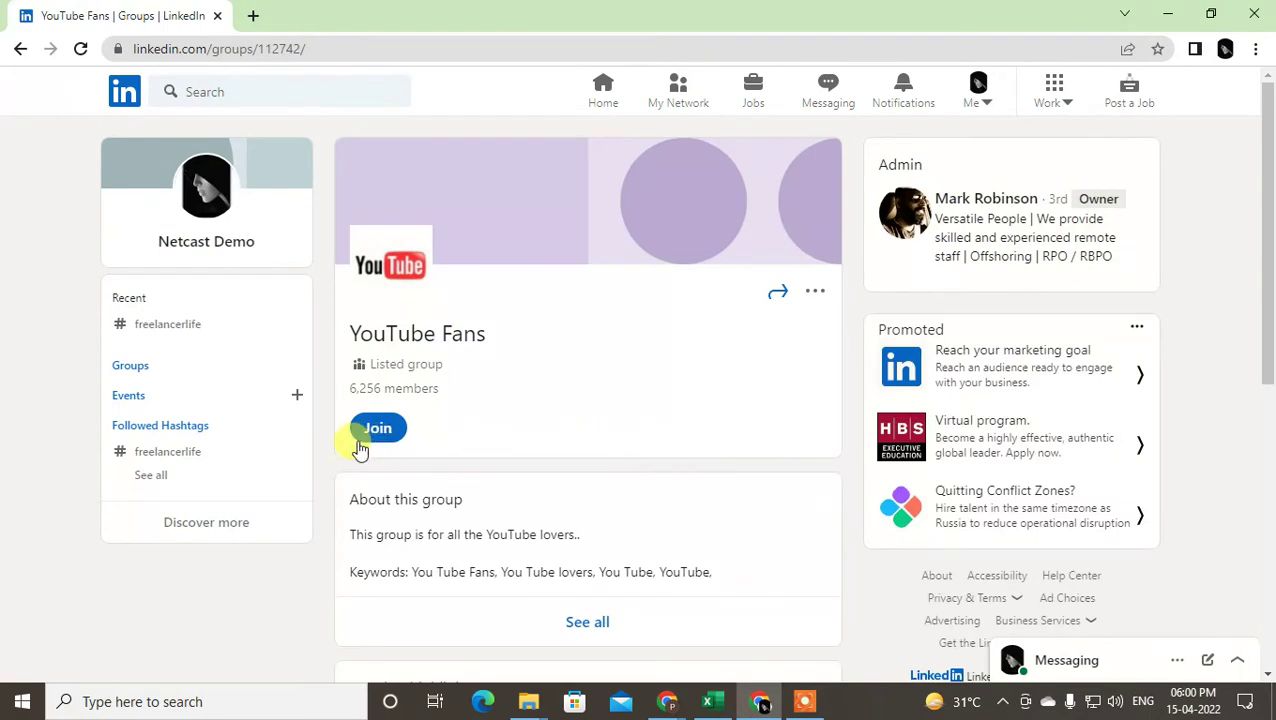
{"action": "left_click", "coordinate": [390, 432]}
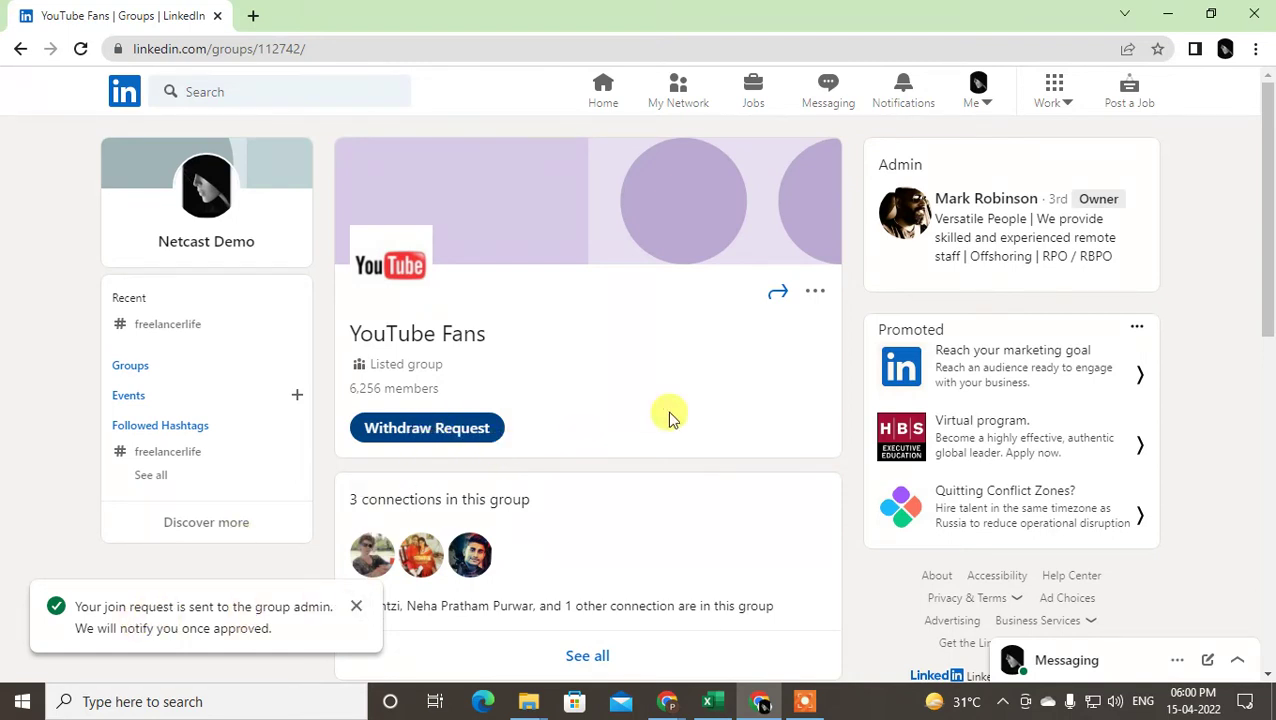
{"action": "scroll", "coordinate": [670, 418], "scroll_direction": "down", "scroll_amount": 1}
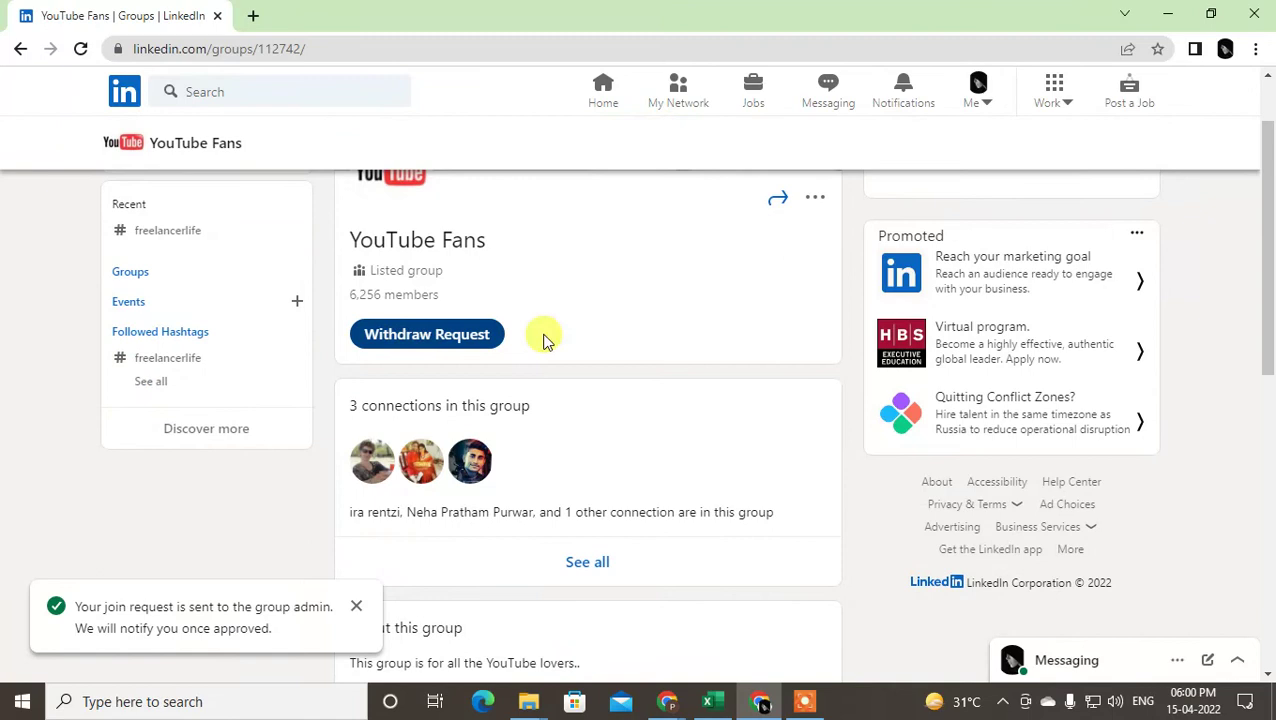
{"action": "scroll", "coordinate": [671, 356], "scroll_direction": "up", "scroll_amount": 1}
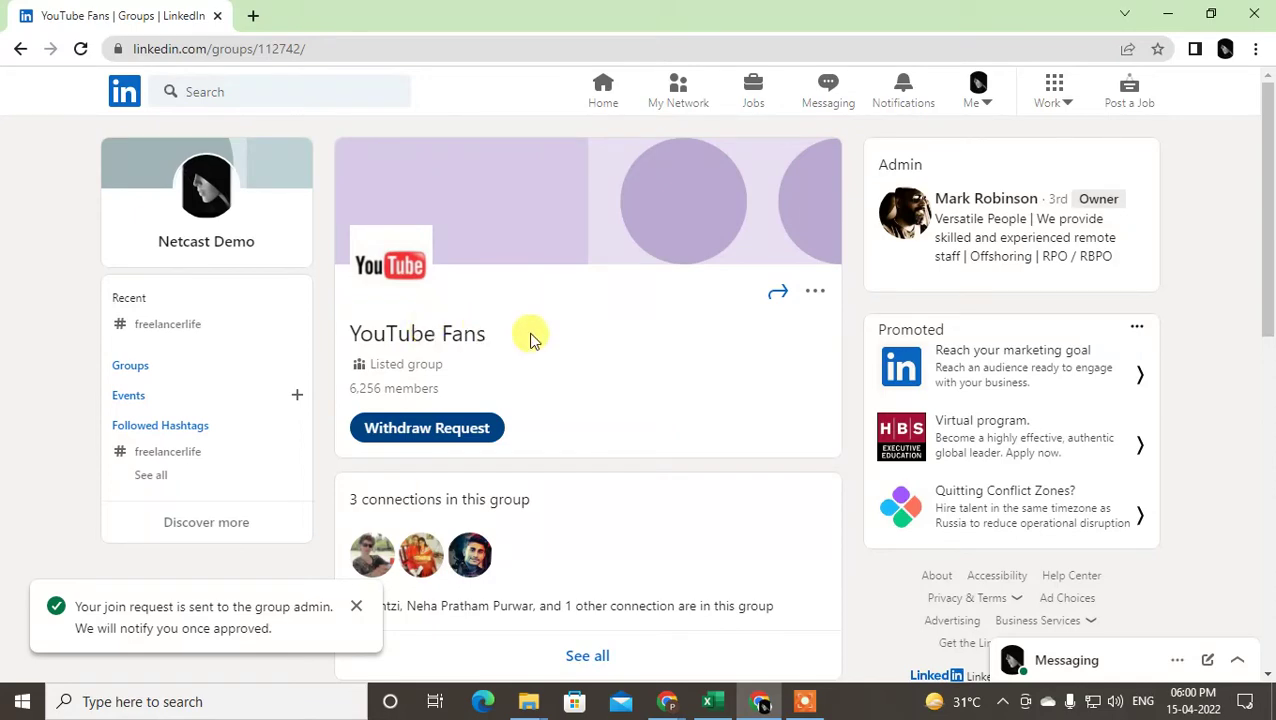
Scroll through the YouTube Fans page showing the join request awaiting admin approval.
{"action": "scroll", "coordinate": [550, 350], "scroll_direction": "down", "scroll_amount": 10}
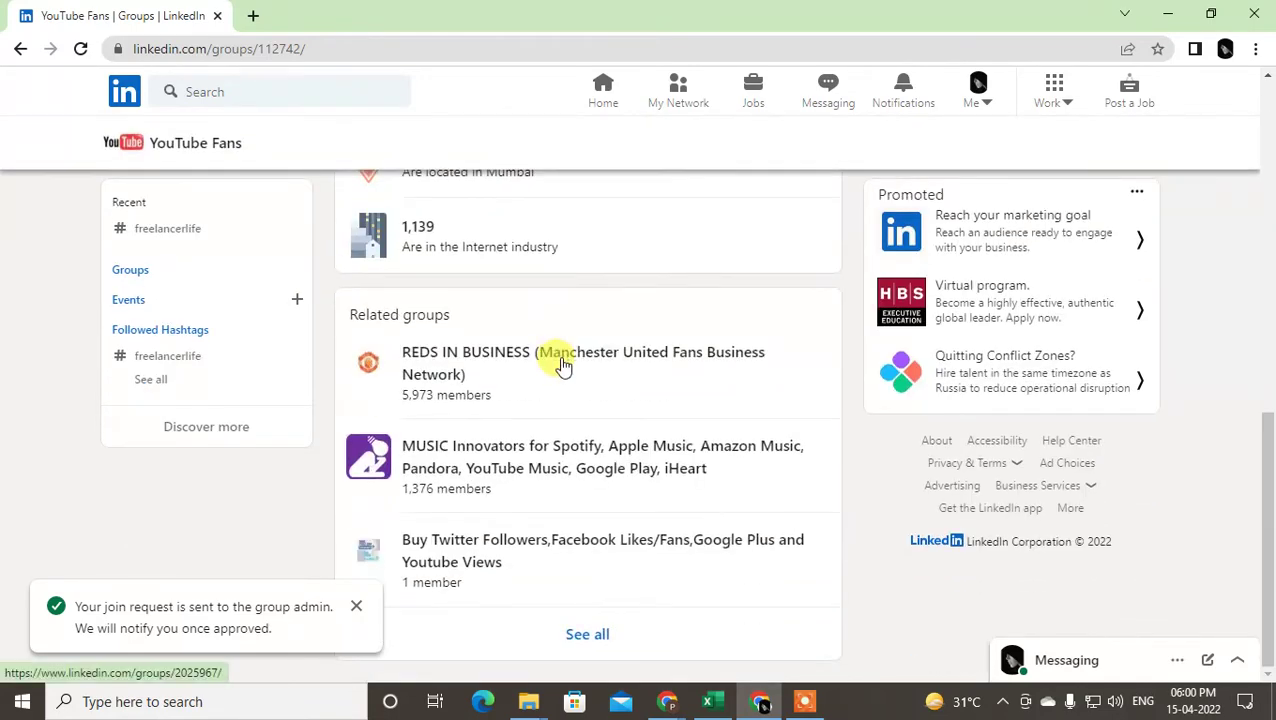
{"action": "left_click_drag", "start_coordinate": [1265, 470], "coordinate": [1225, 148]}
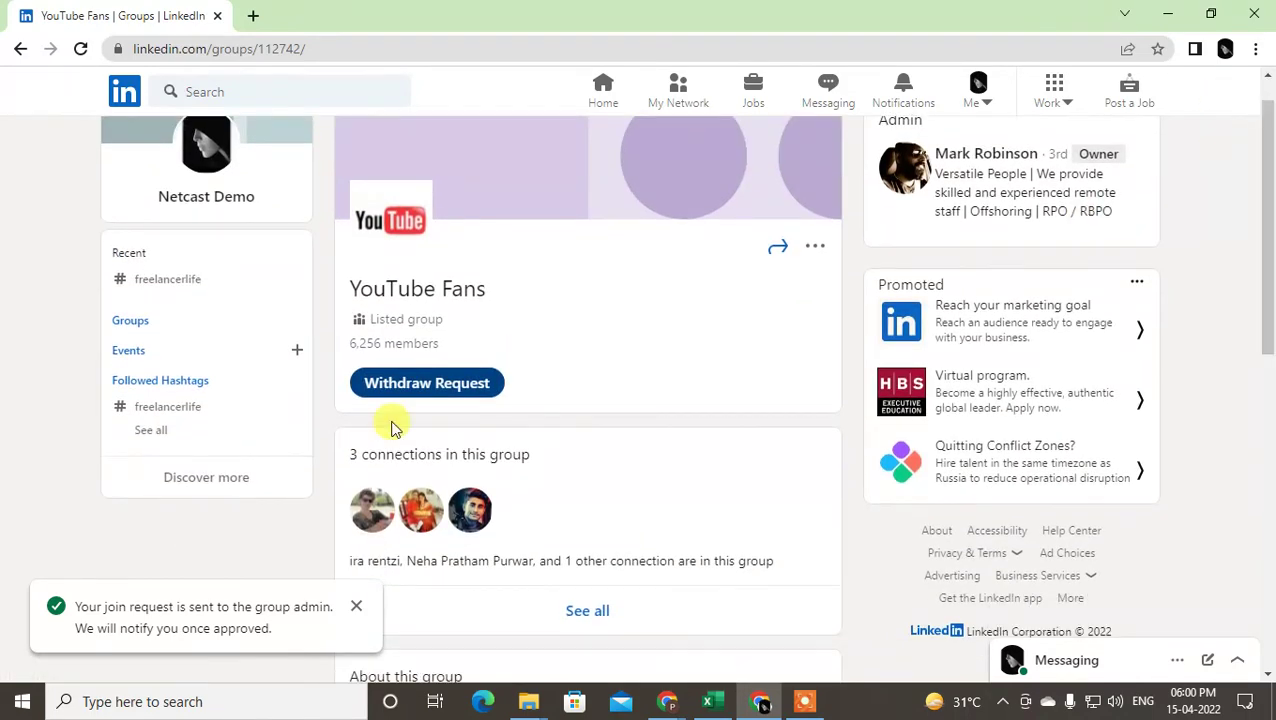
{"action": "scroll", "coordinate": [712, 458], "scroll_direction": "down", "scroll_amount": 5}
{"action": "scroll", "coordinate": [716, 454], "scroll_direction": "down", "scroll_amount": 2}
{"action": "scroll", "coordinate": [730, 462], "scroll_direction": "up", "scroll_amount": 7}
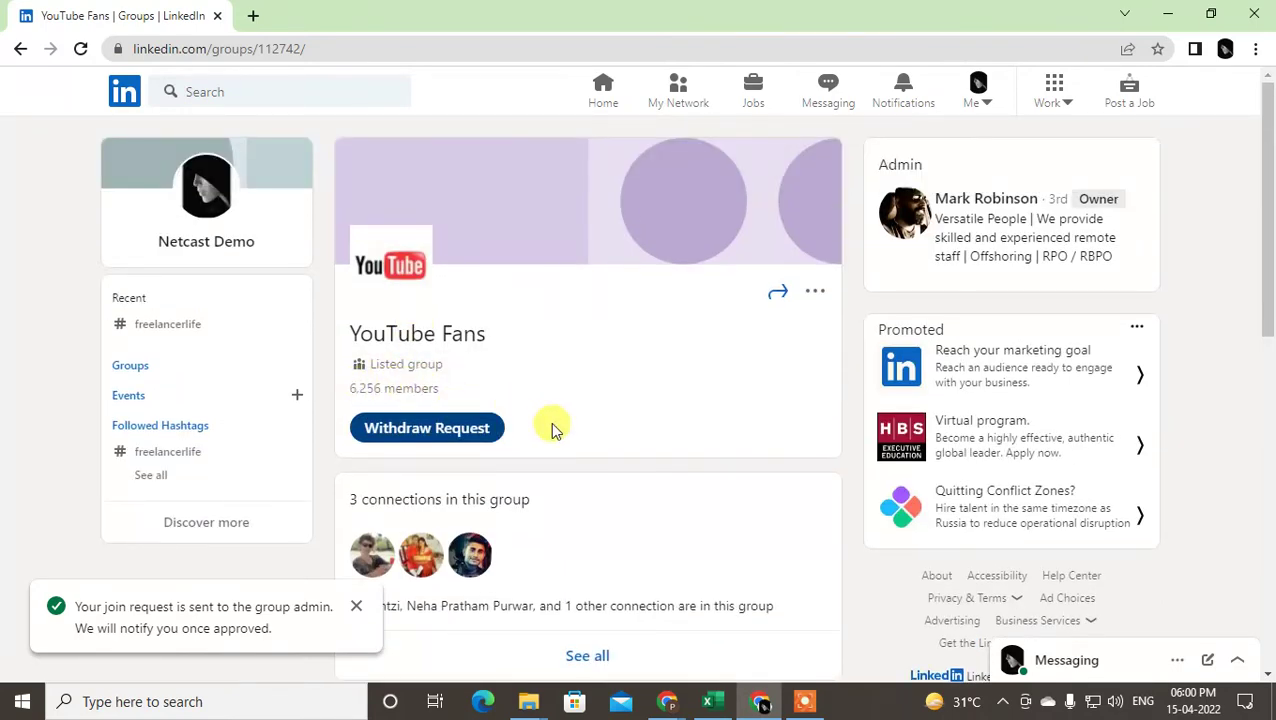
{"action": "scroll", "coordinate": [550, 427], "scroll_direction": "down", "scroll_amount": 6}
{"action": "scroll", "coordinate": [550, 427], "scroll_direction": "up", "scroll_amount": 5}
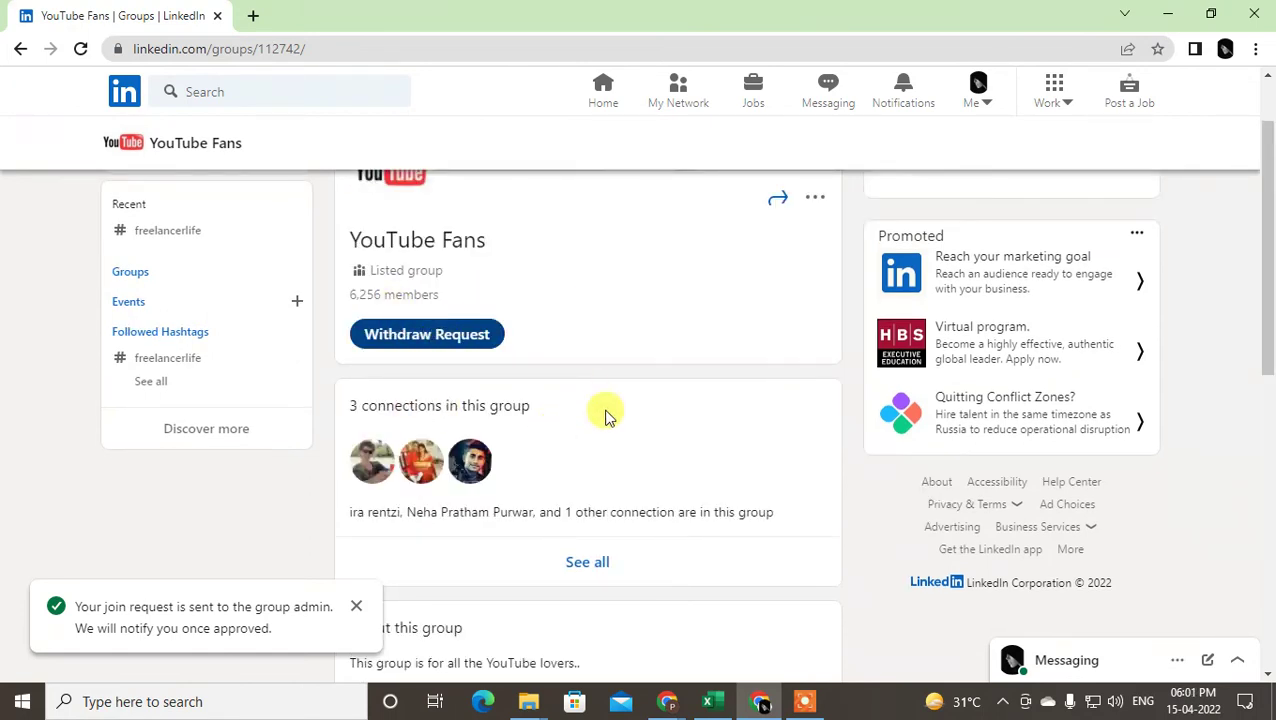
{"action": "scroll", "coordinate": [500, 455], "scroll_direction": "down", "scroll_amount": 7}
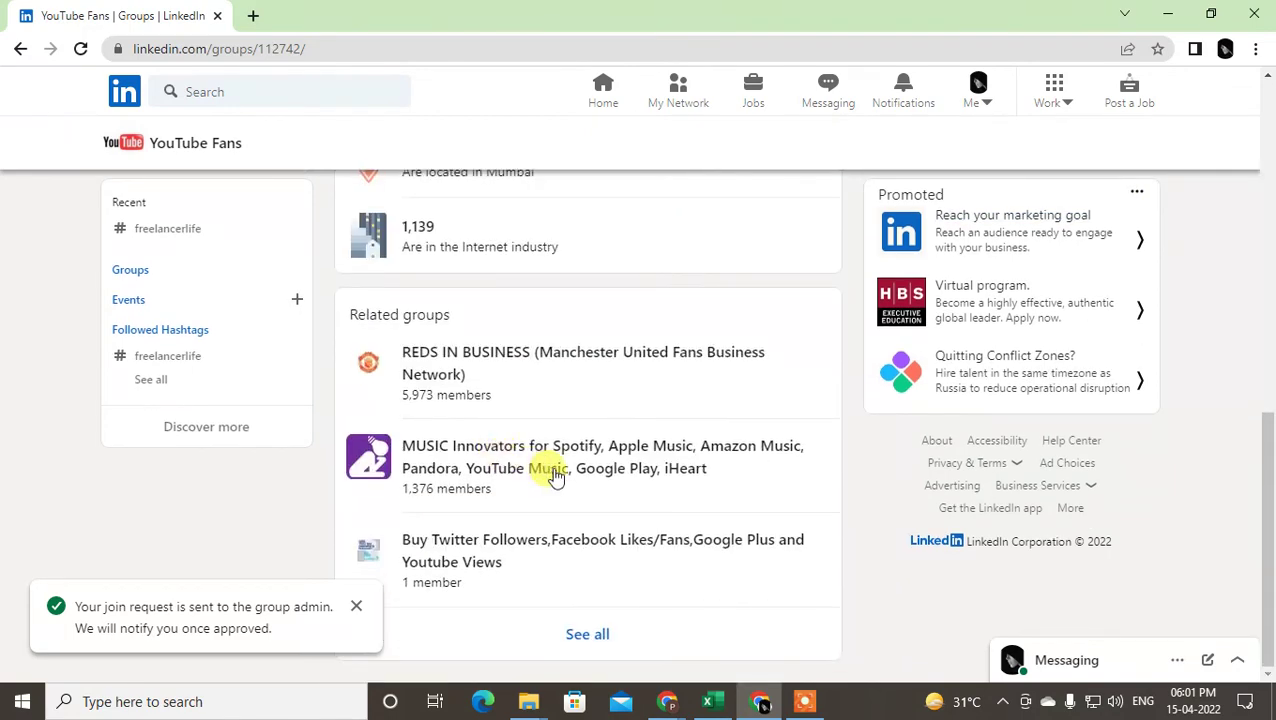
{"action": "scroll", "coordinate": [723, 500], "scroll_direction": "up", "scroll_amount": 8}
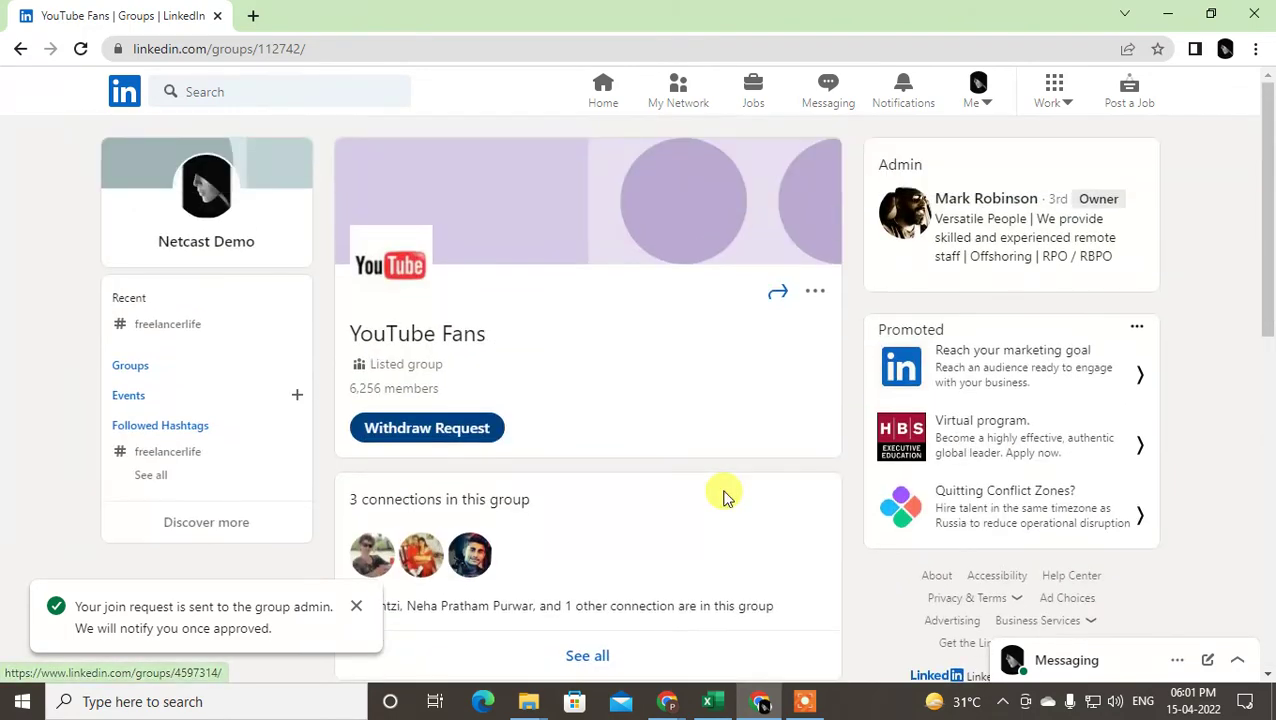
{"action": "scroll", "coordinate": [725, 495], "scroll_direction": "down", "scroll_amount": 8}
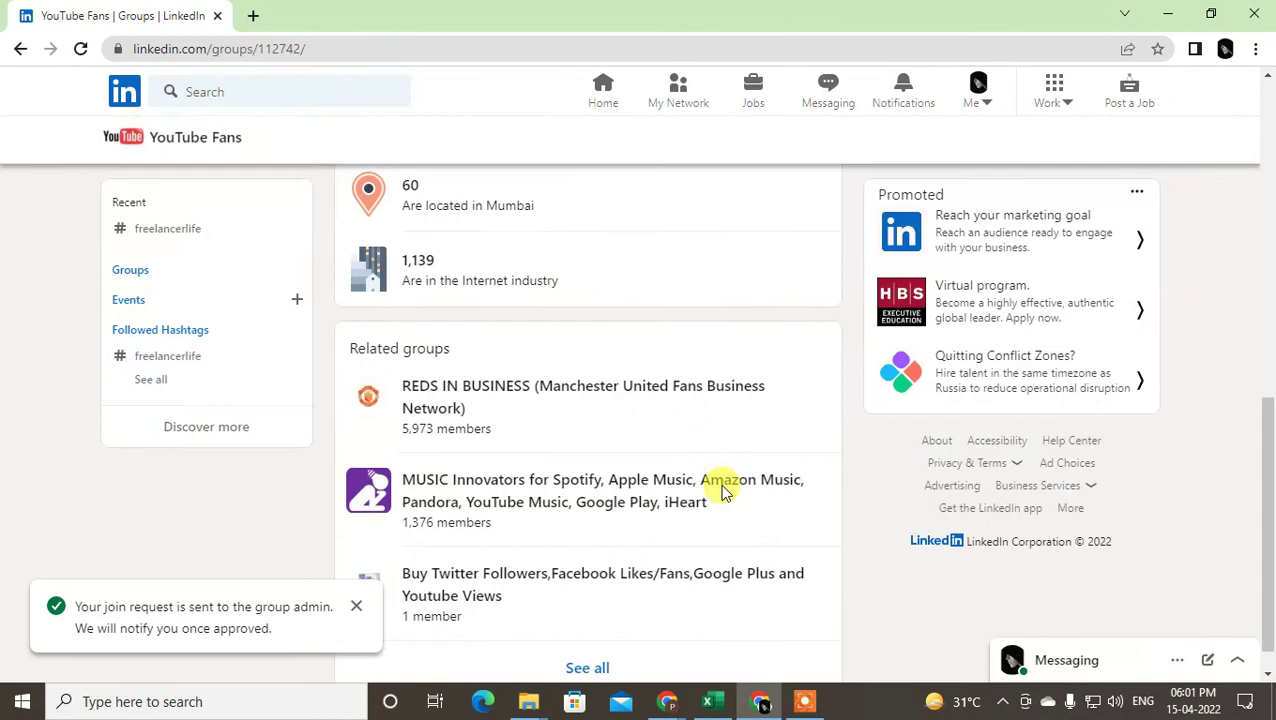
{"action": "scroll", "coordinate": [723, 490], "scroll_direction": "up", "scroll_amount": 4}
{"action": "scroll", "coordinate": [723, 490], "scroll_direction": "up", "scroll_amount": 4}
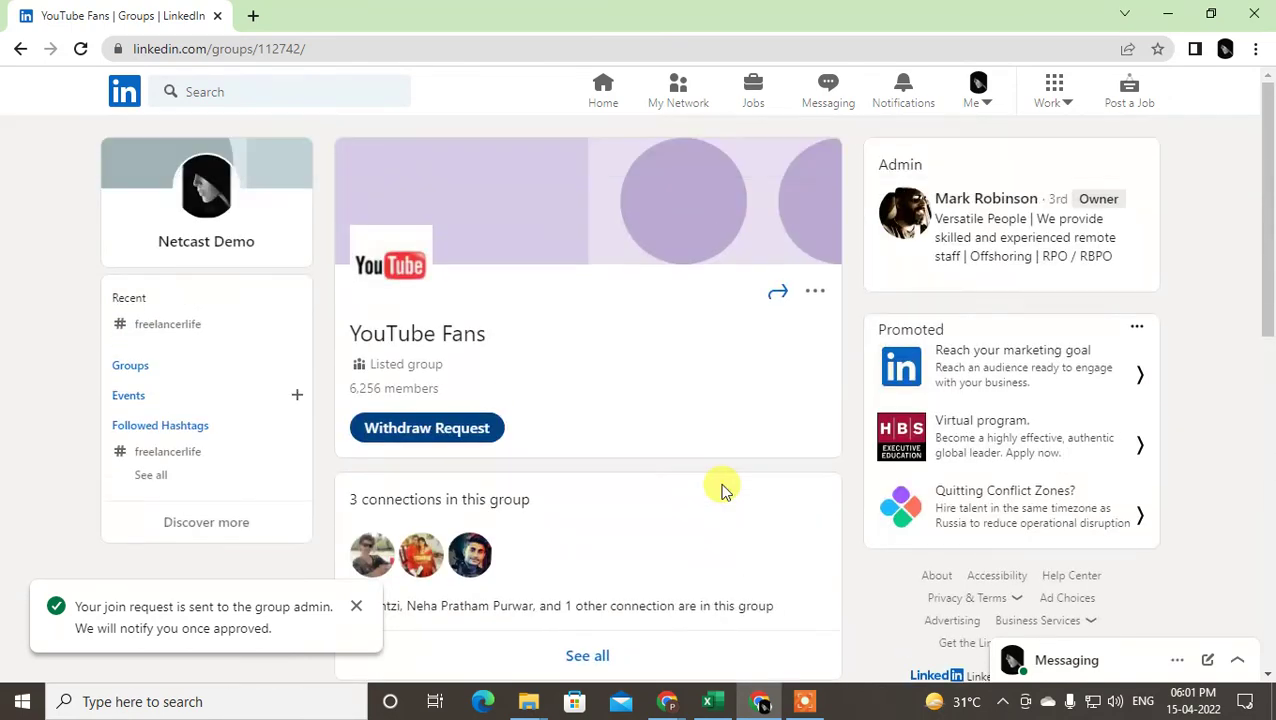
Check the group's more options, then clear the browser away to the Windows desktop.
{"action": "left_click", "coordinate": [816, 294]}
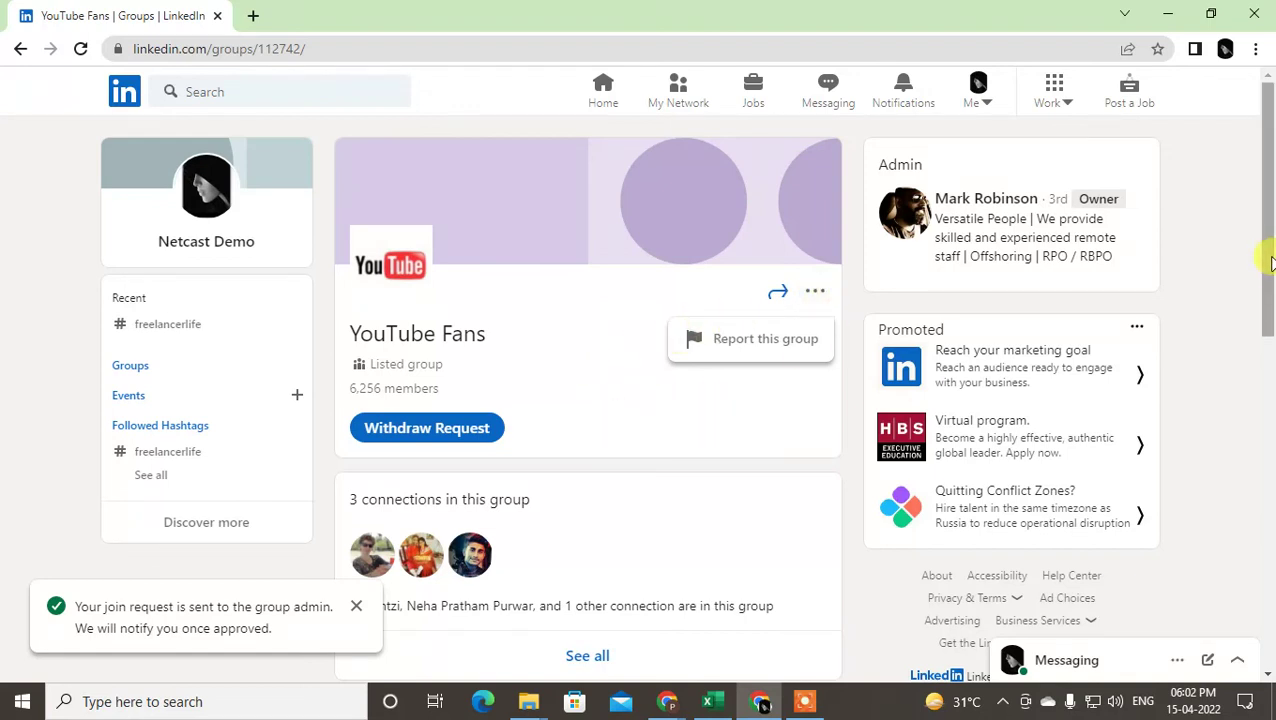
{"action": "left_click_drag", "start_coordinate": [1265, 236], "coordinate": [1265, 239]}
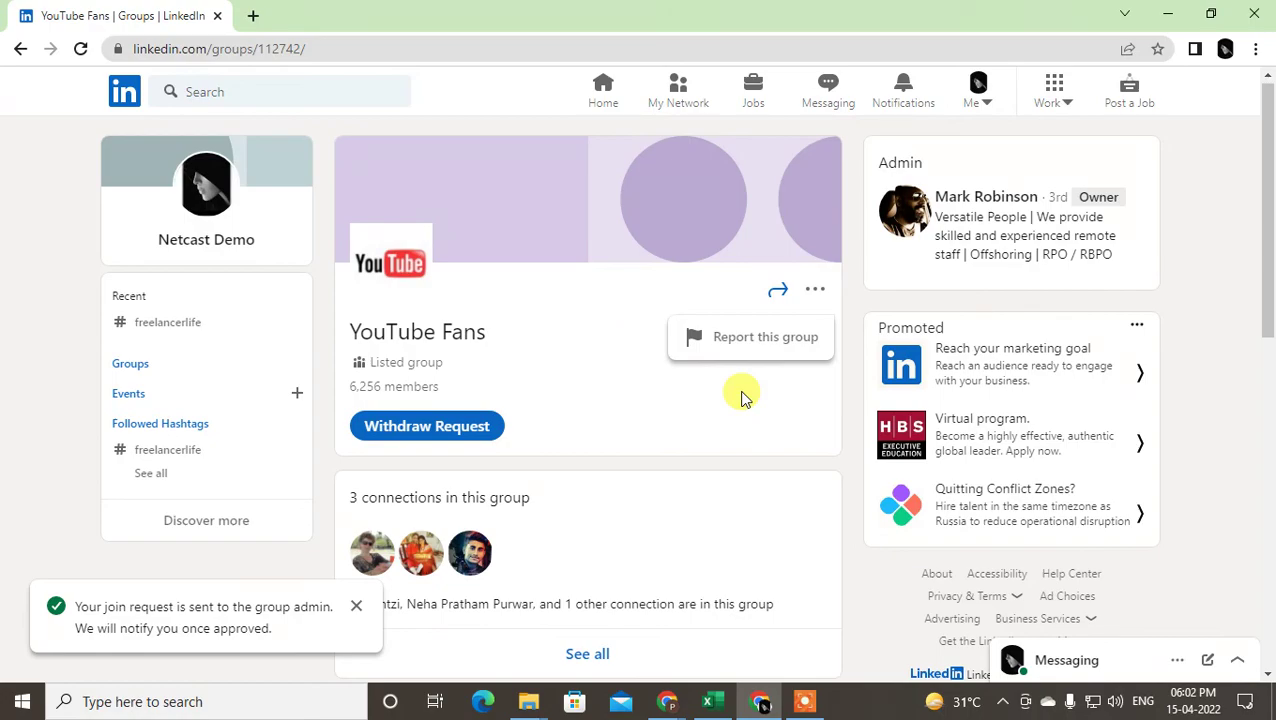
{"action": "key", "text": "super+d"}
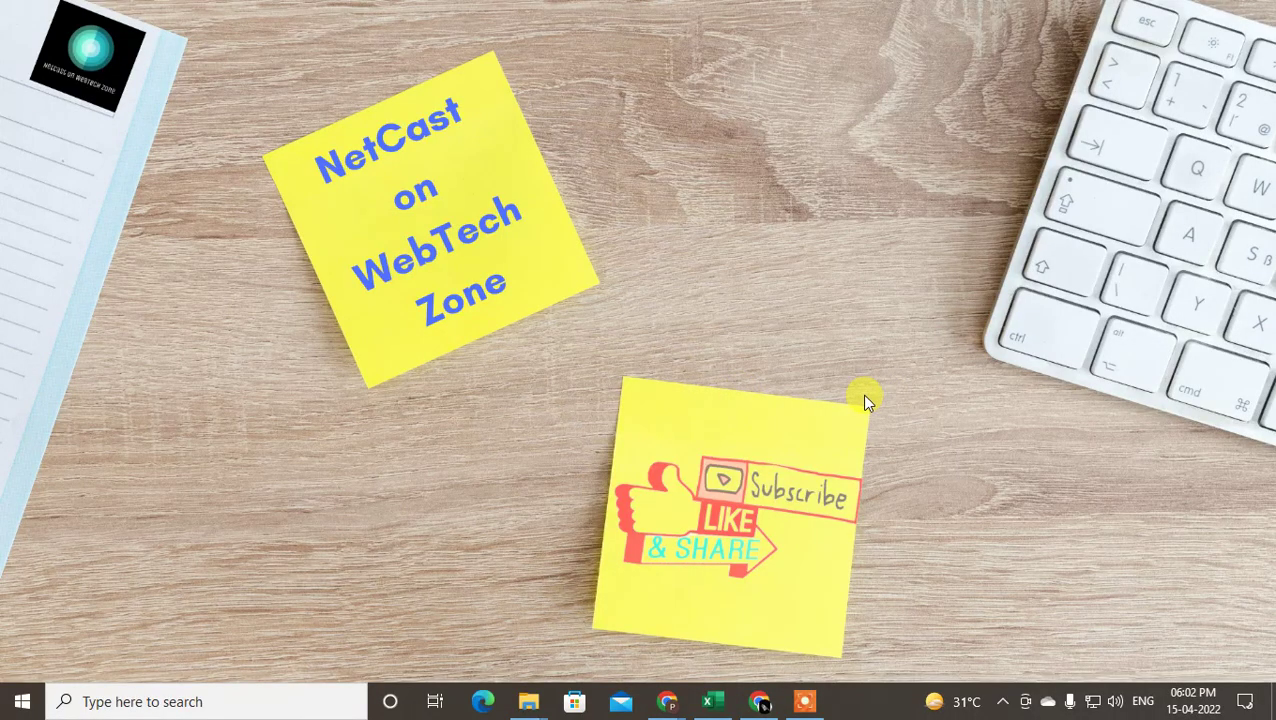